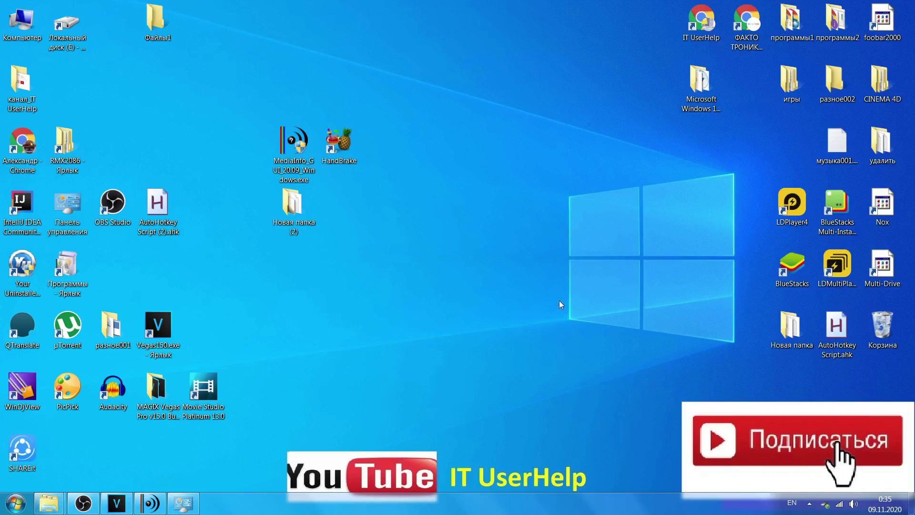
Restore the VEGAS Pro window with its empty untitled project and shift it right to expose desktop icons.
left_click(117, 502)
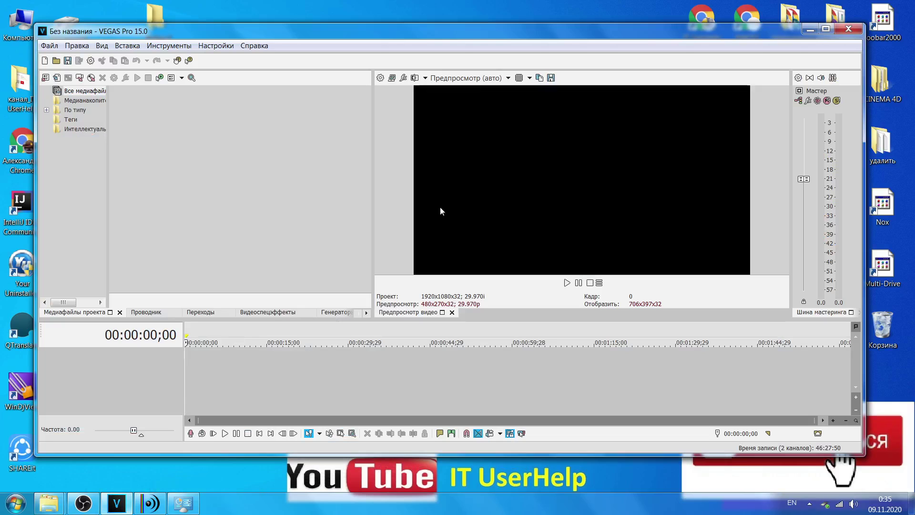
left_click_drag(472, 33, 476, 32)
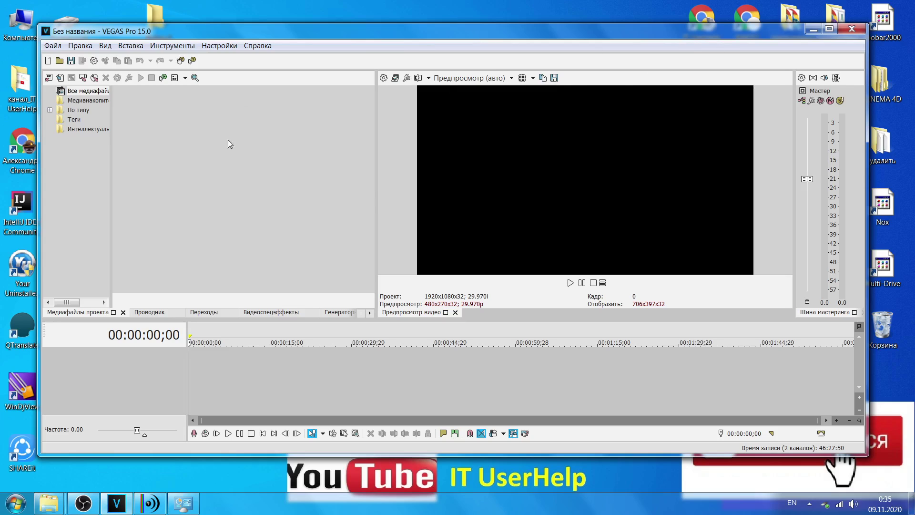
mouse_move(291, 33)
left_mouse_down()
mouse_move(683, 61)
mouse_move(612, 46)
left_mouse_up()
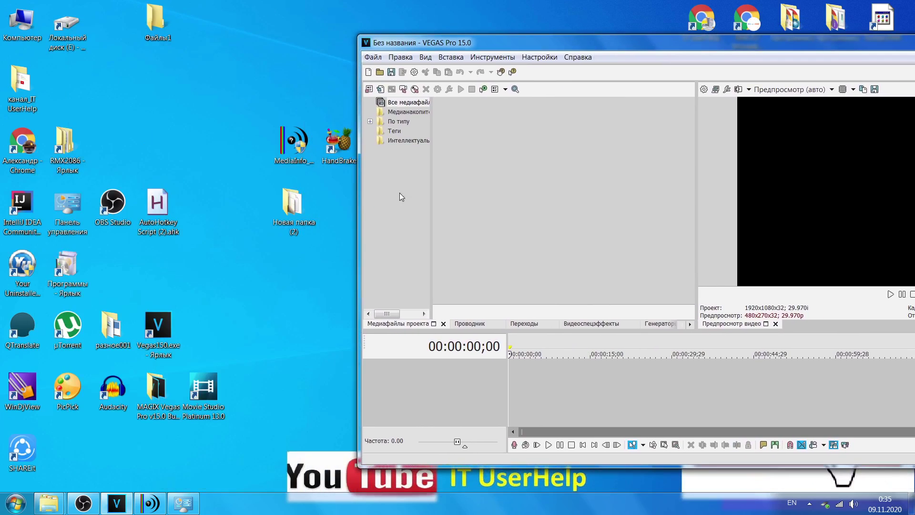
Open the Новая папка (2) folder and drag its first MP4 video into VEGAS Project Media.
left_click(305, 225)
double_click(305, 225)
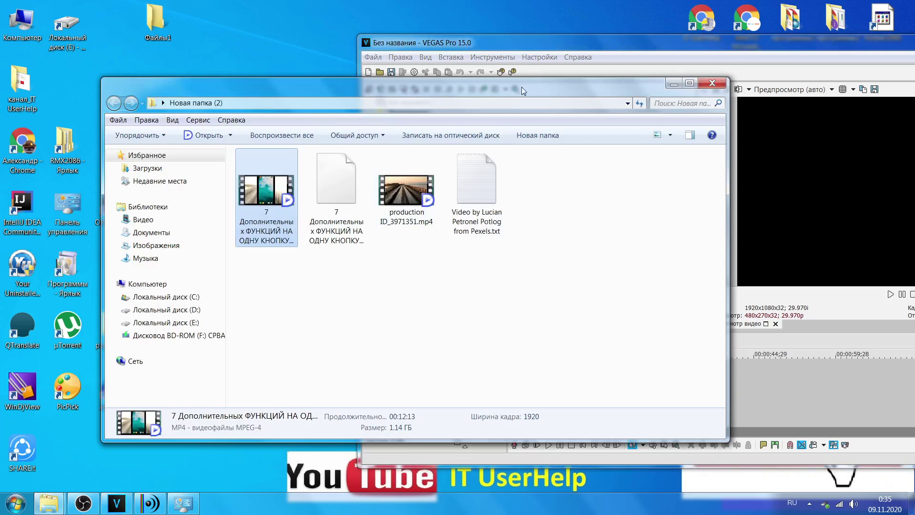
left_click_drag(522, 86, 398, 249)
left_click_drag(176, 352, 497, 188)
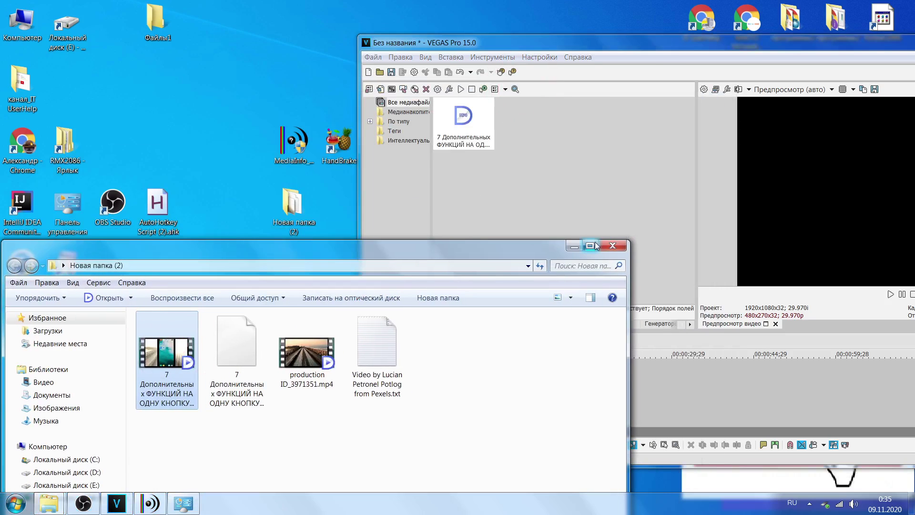
Minimize the folder window and maximize the VEGAS Pro editor.
left_click(574, 249)
left_click_drag(838, 42, 507, 38)
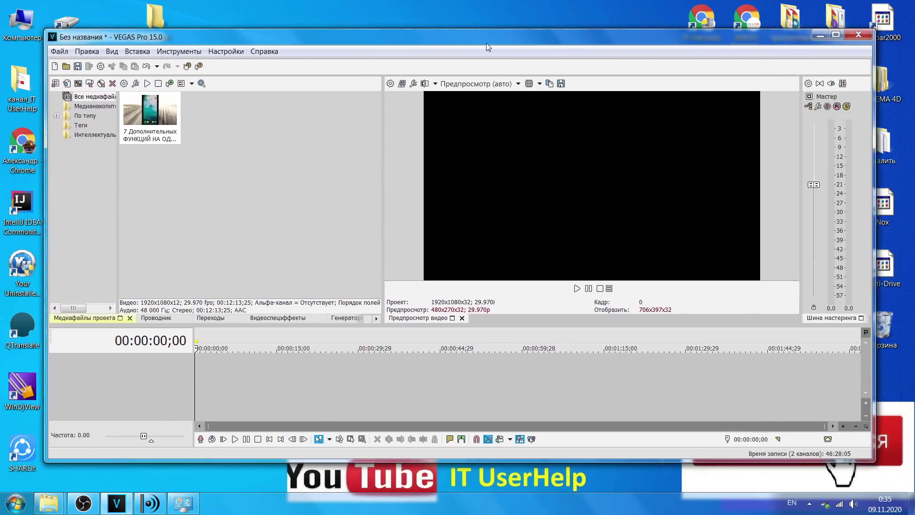
left_click_drag(751, 34, 784, 32)
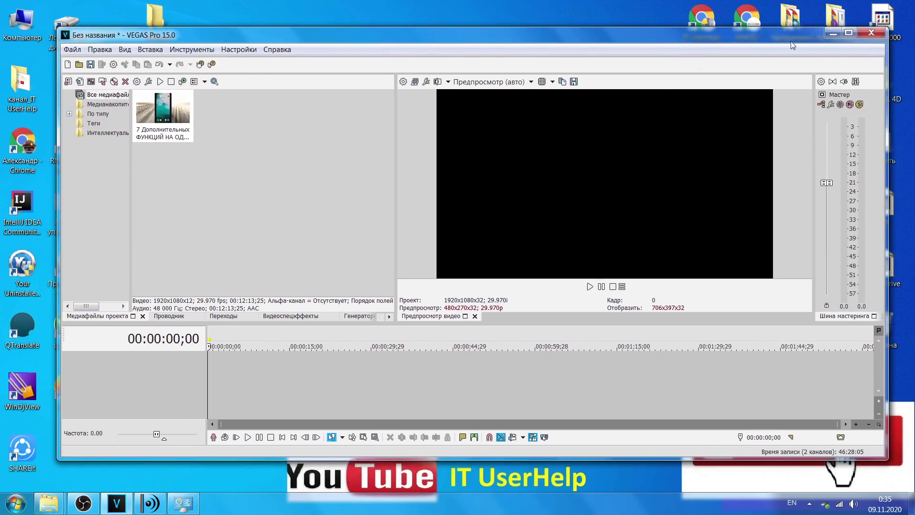
left_click(849, 34)
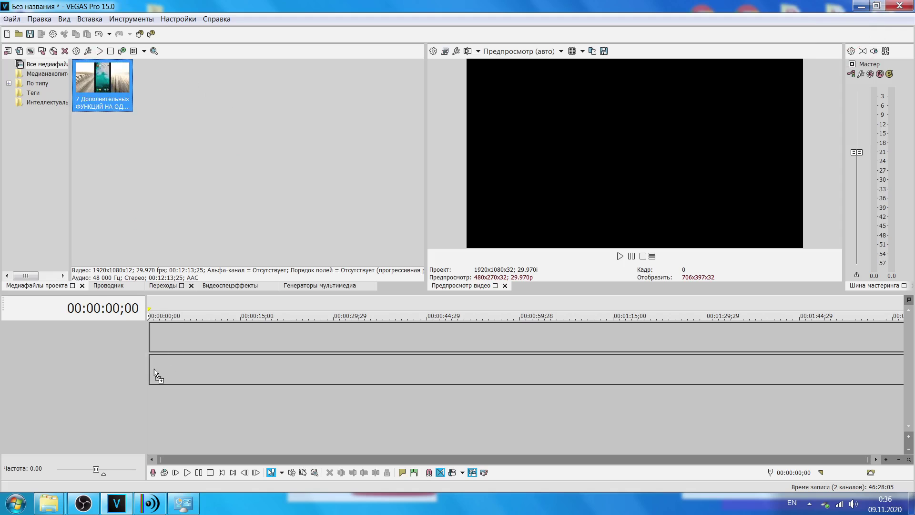
Place the Android clip on the timeline as video and audio tracks, dismissing the project settings prompt.
left_click_drag(106, 82, 153, 367)
left_click(588, 206)
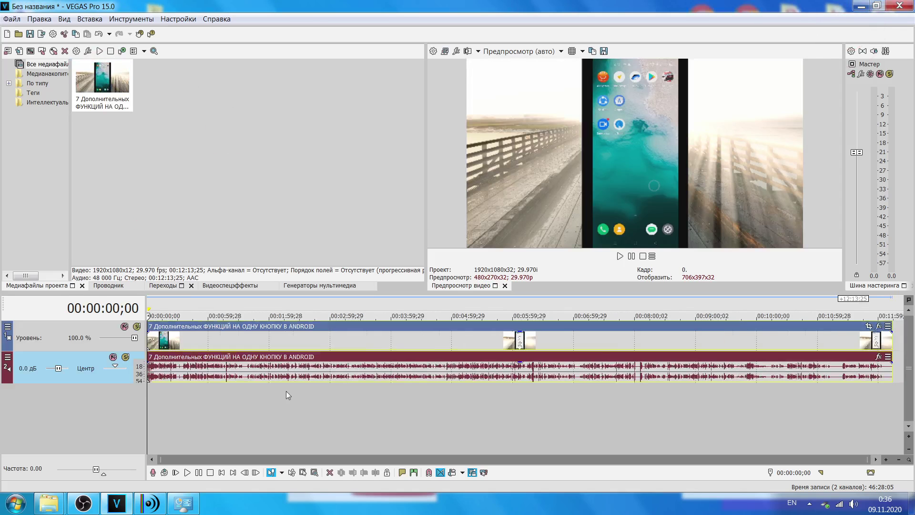
left_click(444, 326)
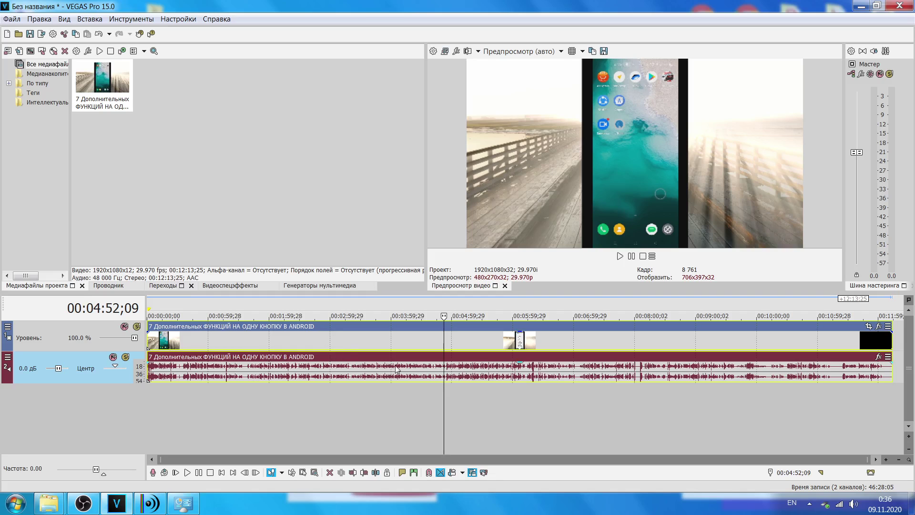
Select all events, clear the selection at 00:03:11;27, and minimize VEGAS Pro.
left_click(269, 149)
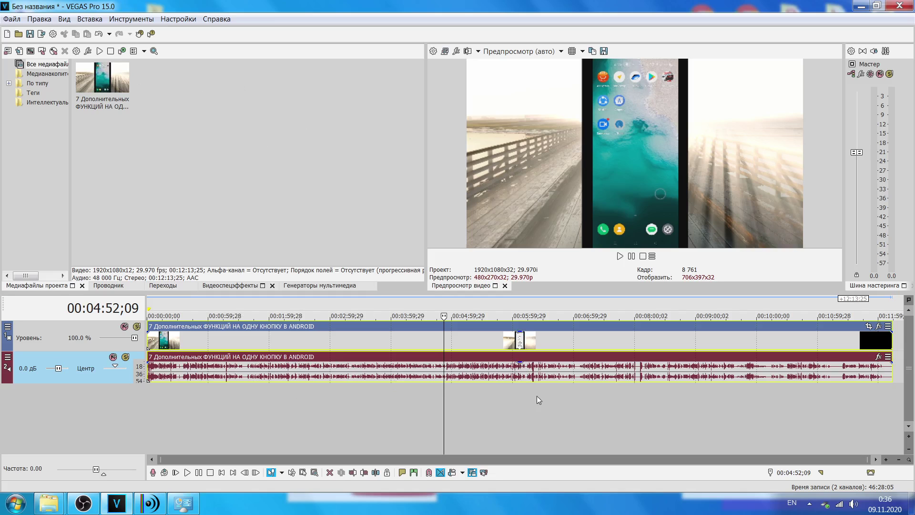
key("ctrl+a")
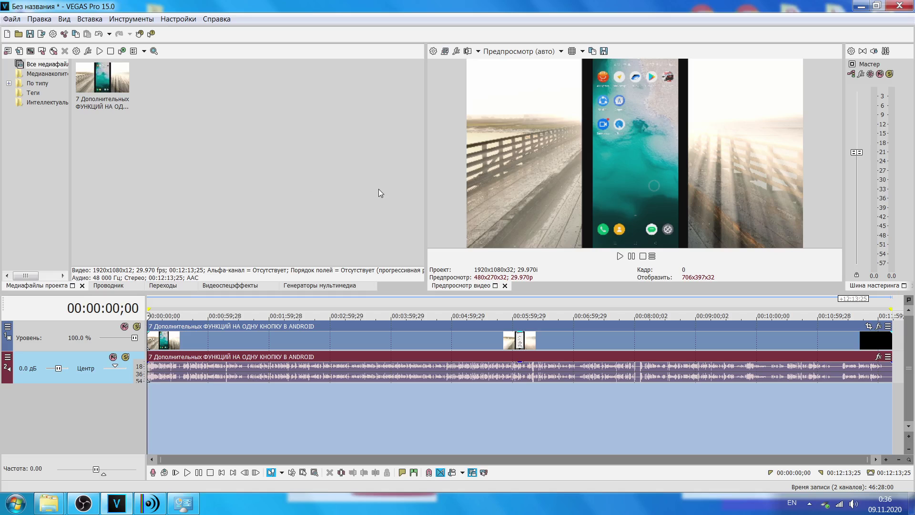
left_click(342, 422)
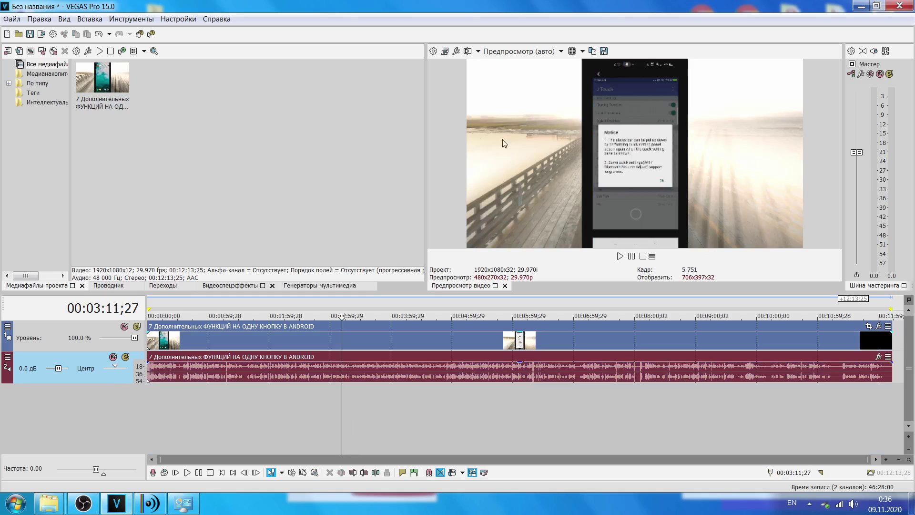
left_click(859, 7)
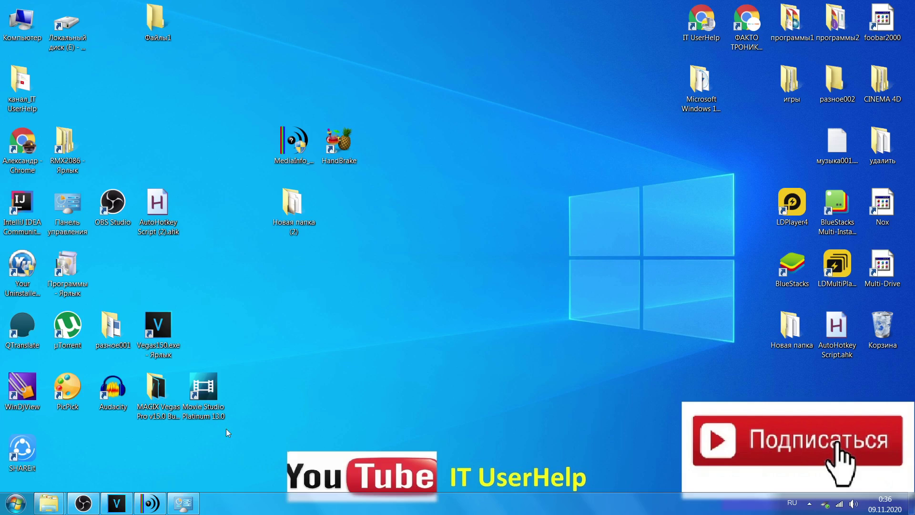
Restore and minimize the VEGAS Pro editor twice to get back to the desktop.
left_click(116, 503)
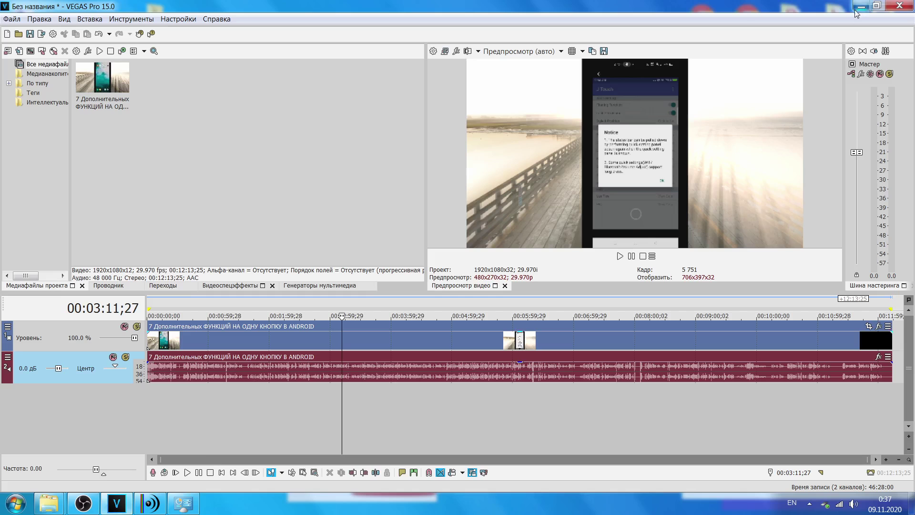
left_click(860, 6)
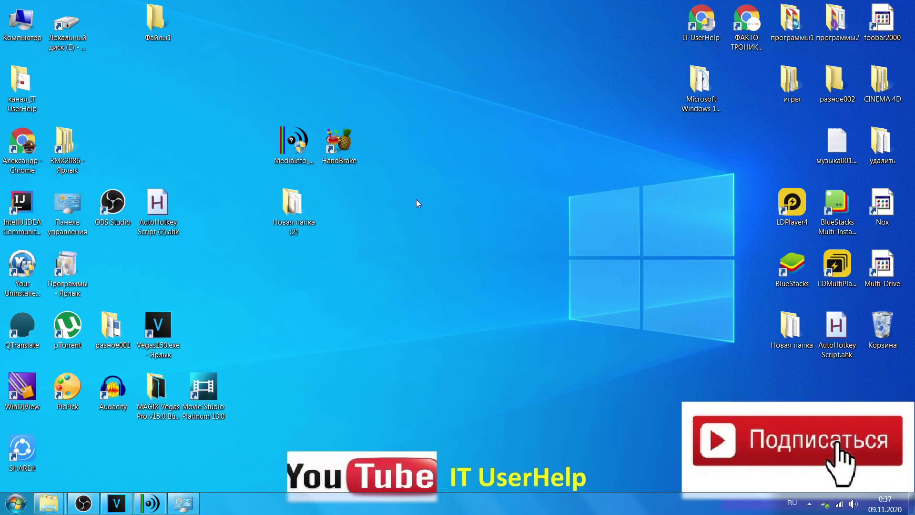
left_click(116, 504)
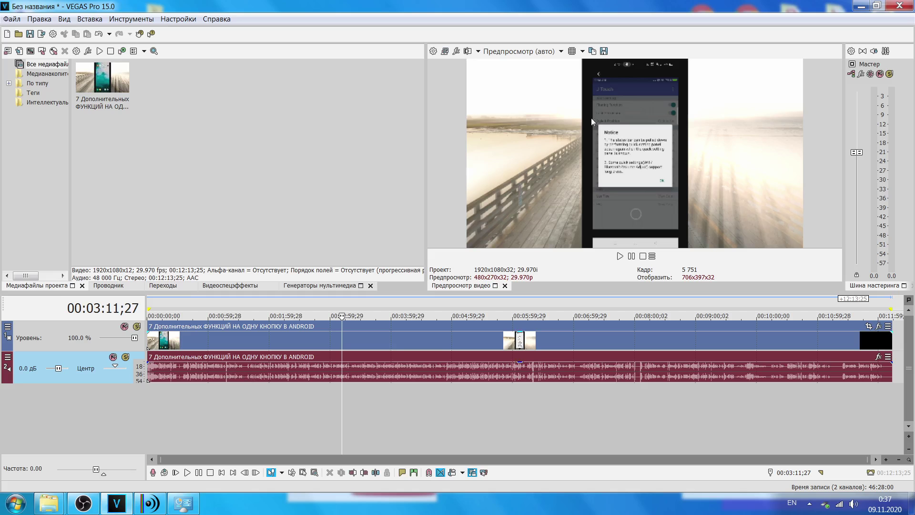
left_click(860, 6)
Open Новая папка (2) and send its first video to MediaInfo from the context menu.
left_click(304, 207)
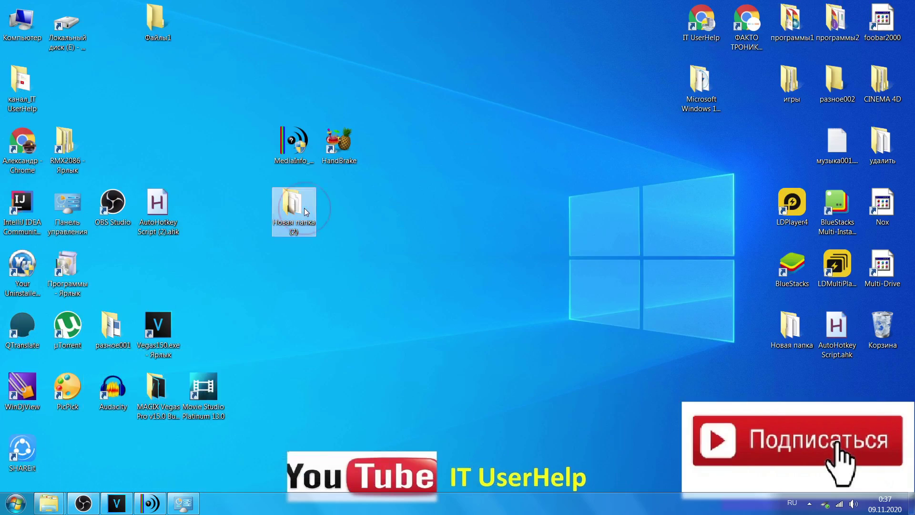
double_click(304, 208)
left_click_drag(270, 249, 341, 64)
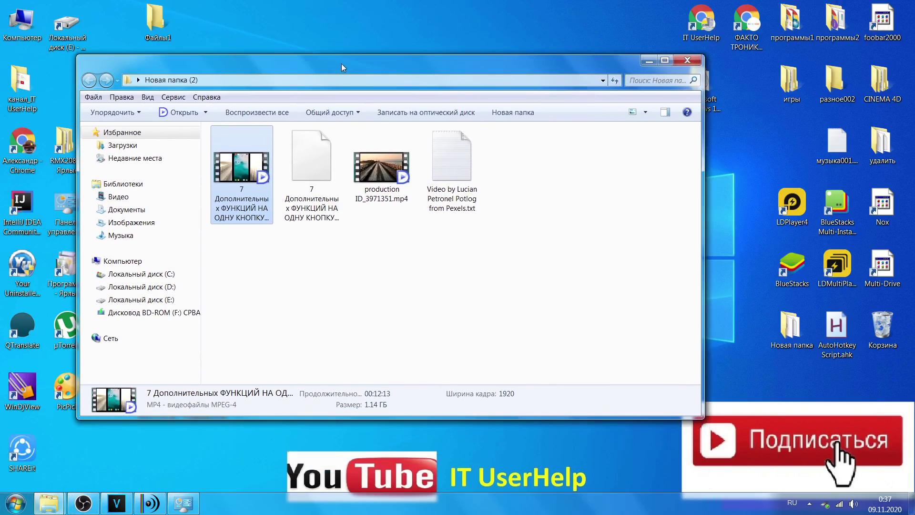
right_click(251, 166)
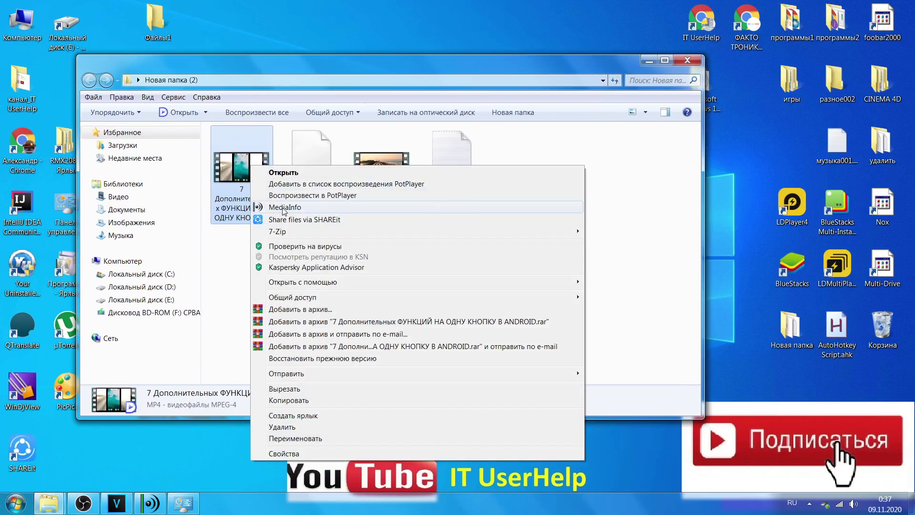
left_click(285, 207)
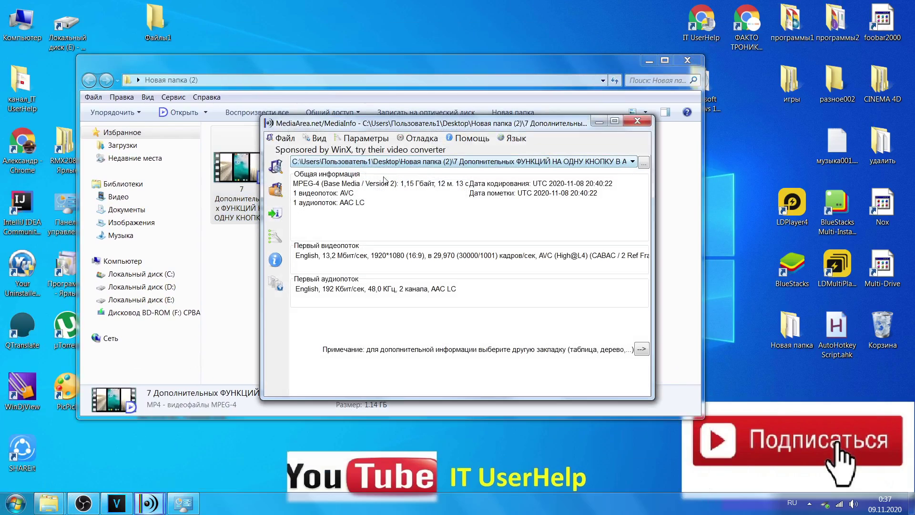
Switch MediaInfo to tree view, maximize it, and inspect the video bitrate mode row.
left_click(316, 138)
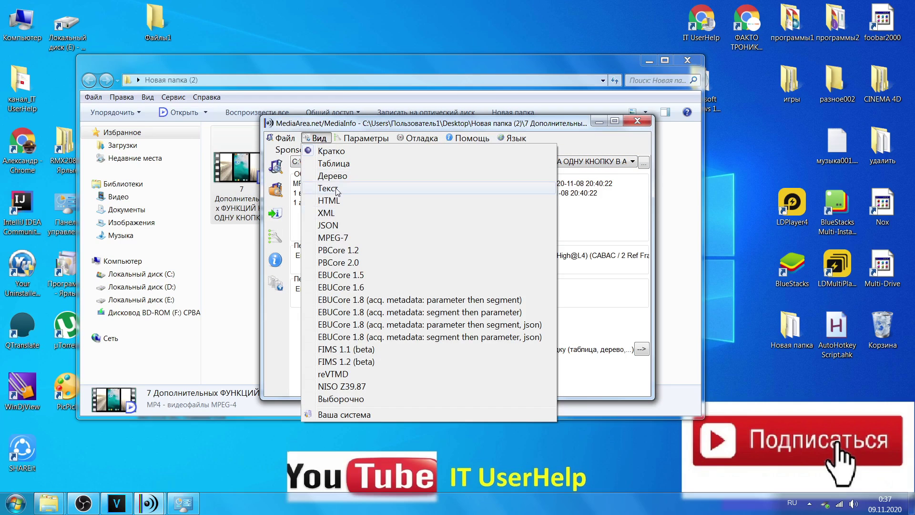
left_click(334, 175)
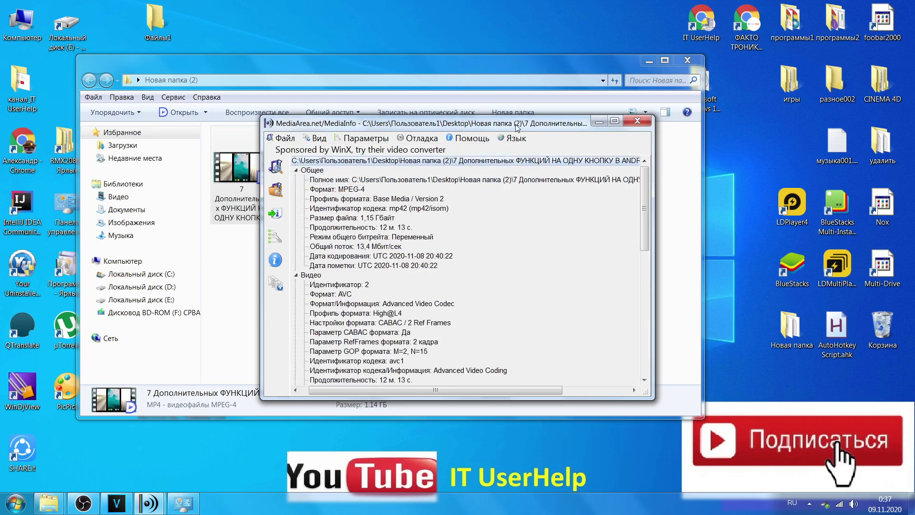
left_click(615, 121)
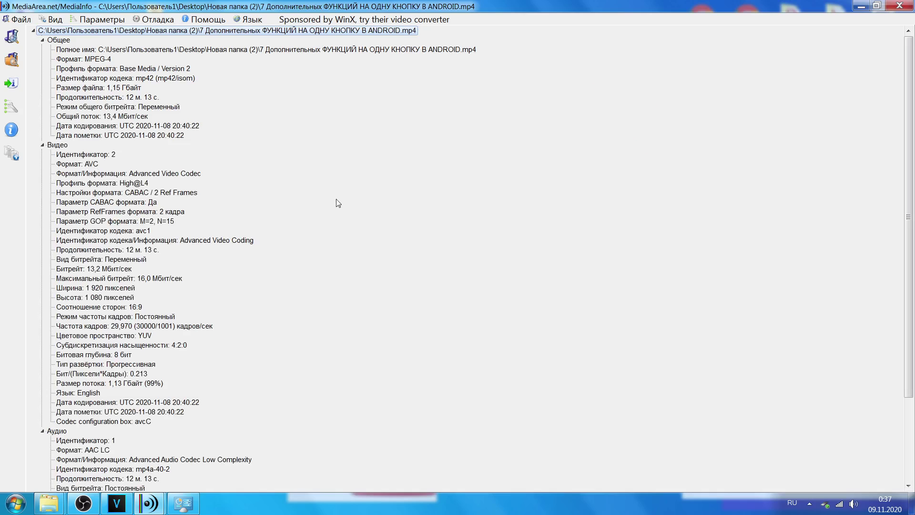
scroll(288, 220, "down", 1)
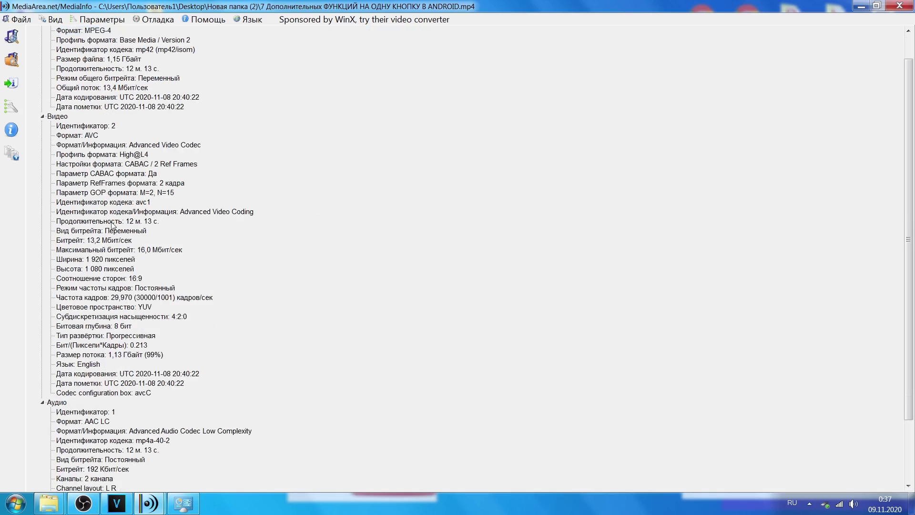
left_click(119, 232)
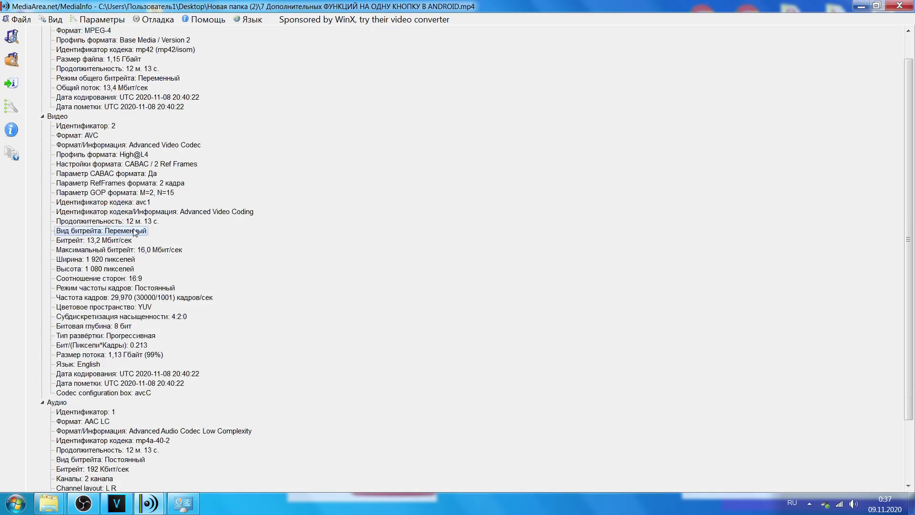
scroll(443, 214, "up", 1)
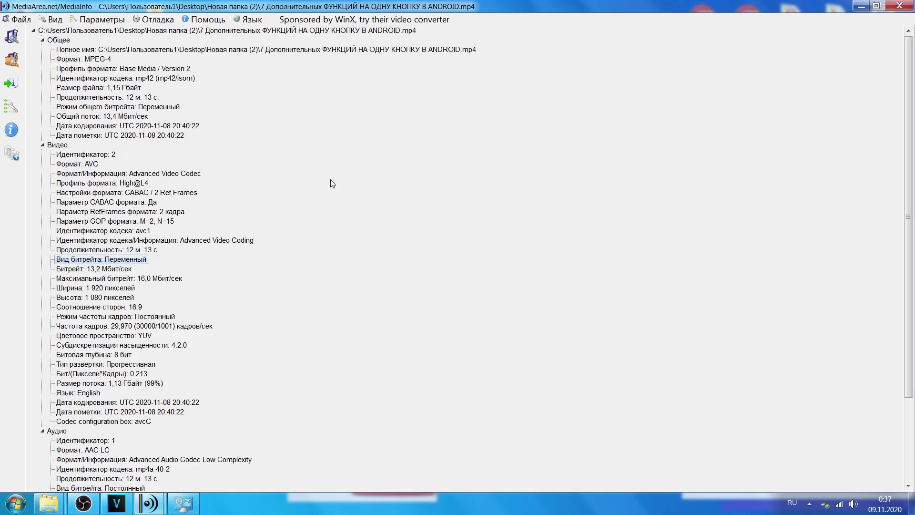
Scroll down to inspect the frame rate mode and audio bitrate mode rows.
scroll(128, 263, "down", 1)
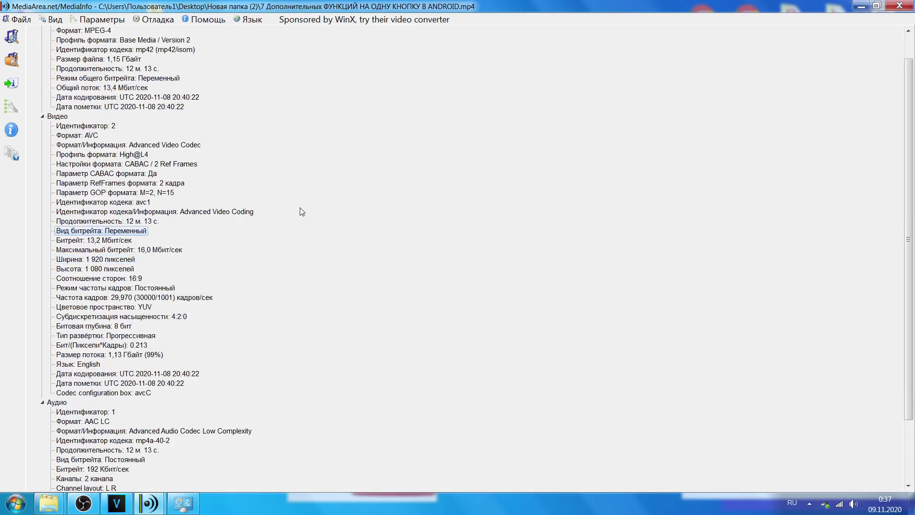
scroll(129, 263, "down", 1)
left_click(135, 261)
scroll(267, 317, "down", 2)
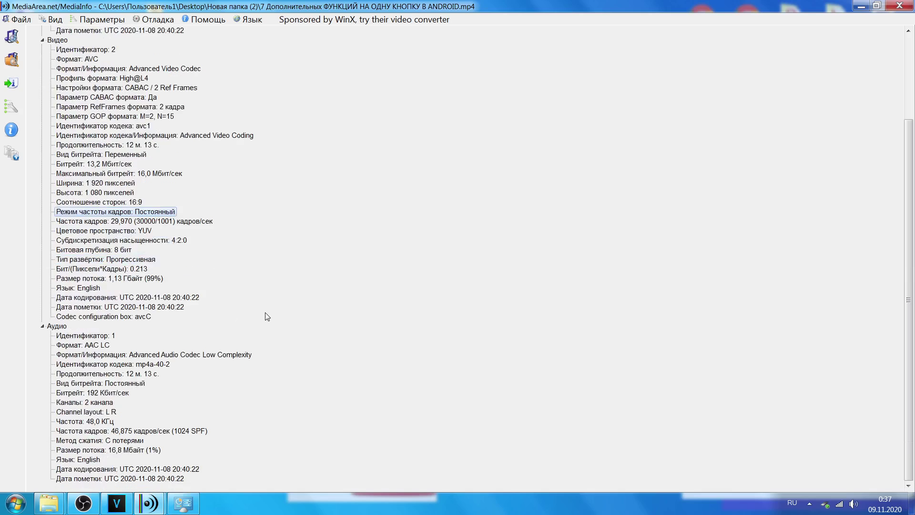
left_click(118, 384)
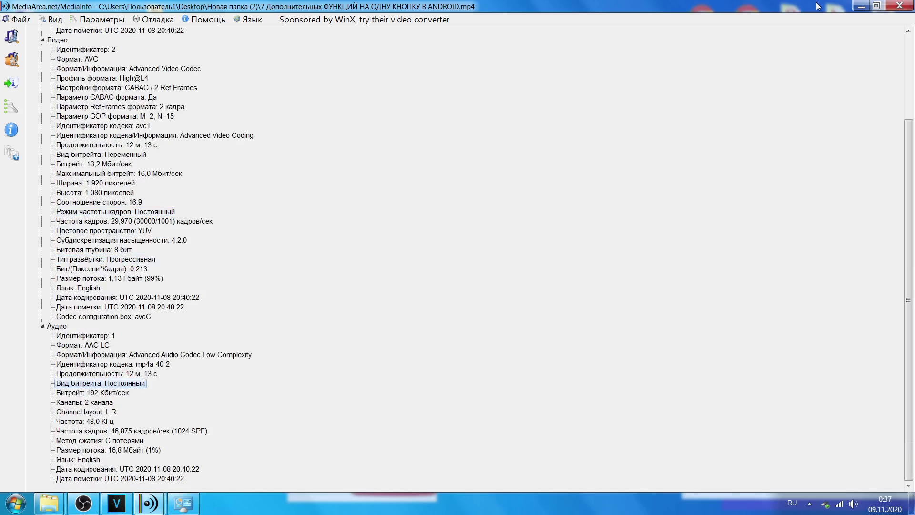
Restore MediaInfo to a resized window, then minimize it to reveal the folder.
left_click_drag(818, 6, 341, 24)
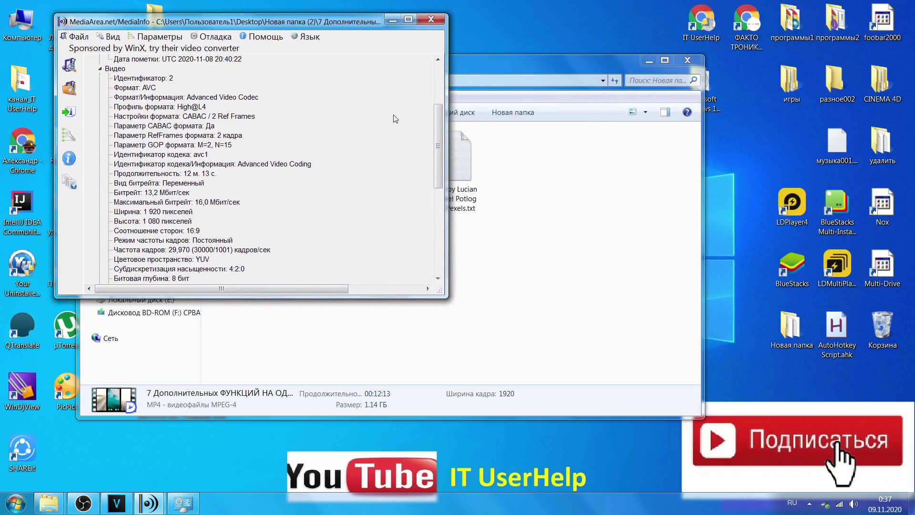
mouse_move(446, 296)
left_mouse_down()
mouse_move(729, 405)
mouse_move(656, 413)
left_mouse_up()
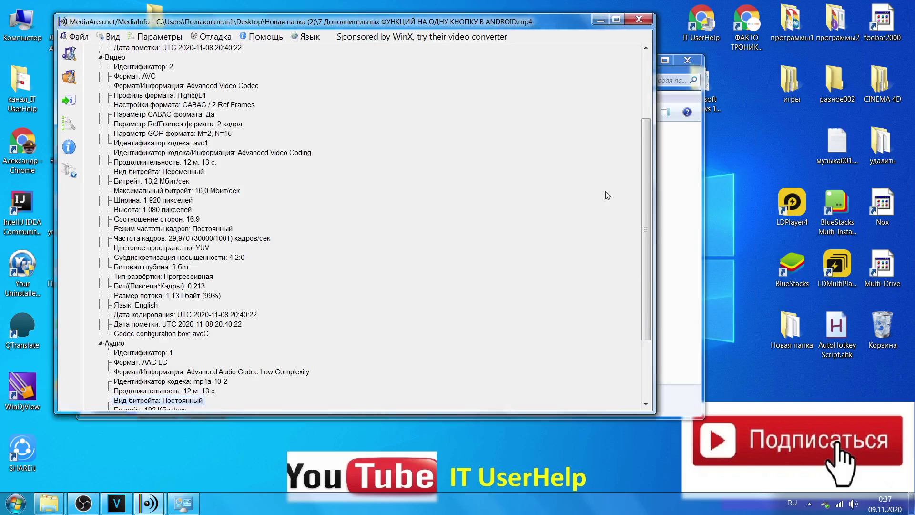
left_click(600, 21)
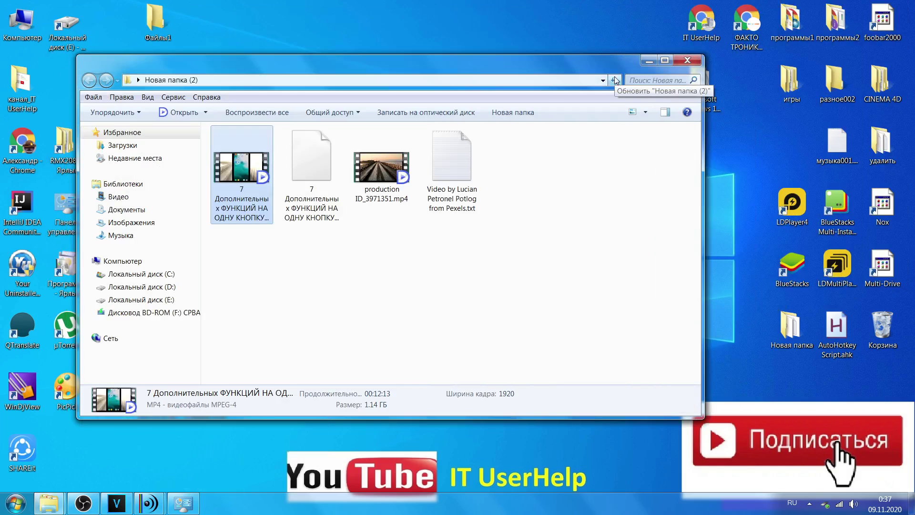
Minimize the folder window, briefly restore VEGAS Pro's Android clip timeline, then minimize it too.
left_click(649, 60)
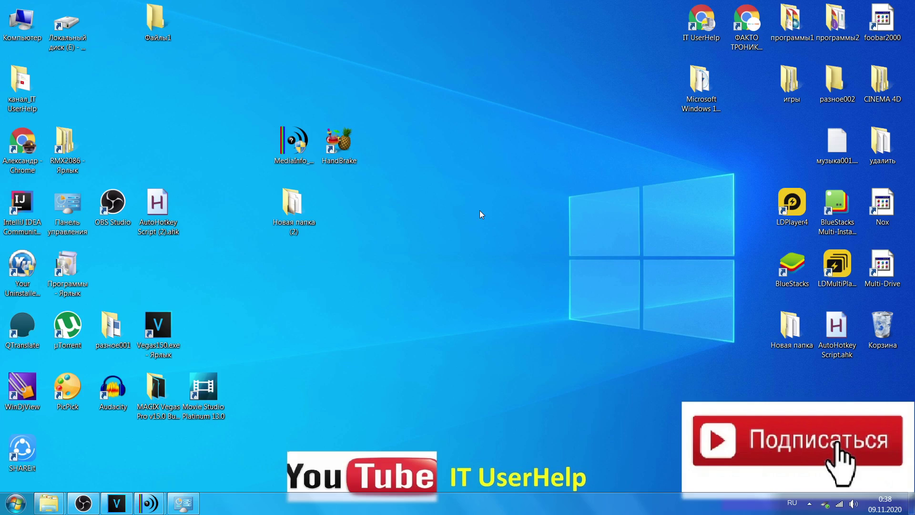
left_click(117, 503)
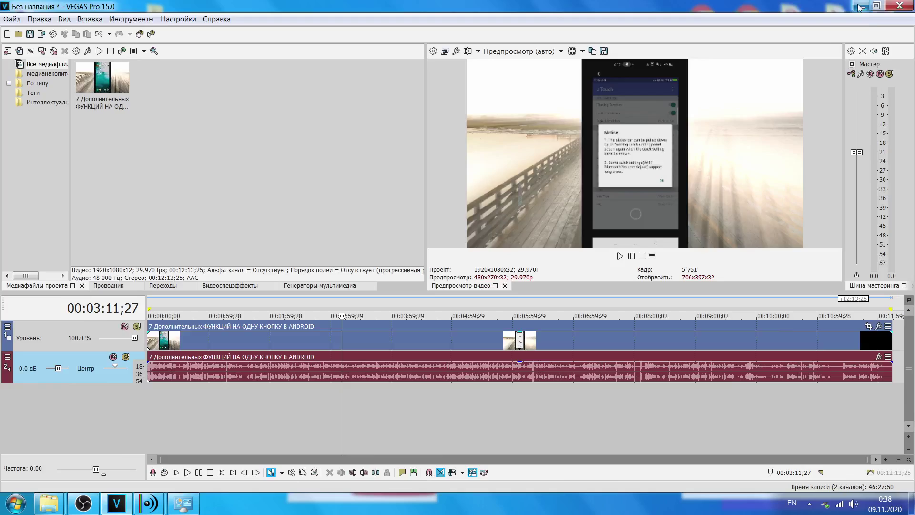
left_click(859, 7)
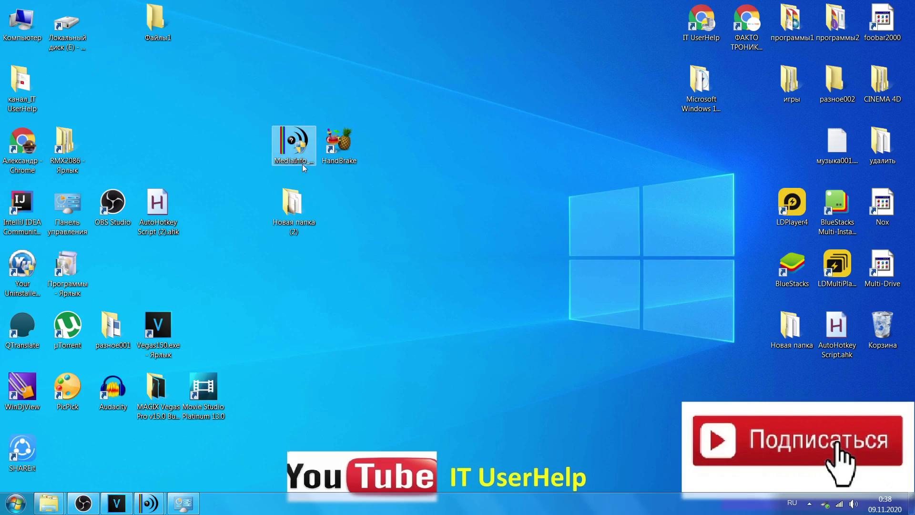
mouse_move(307, 167)
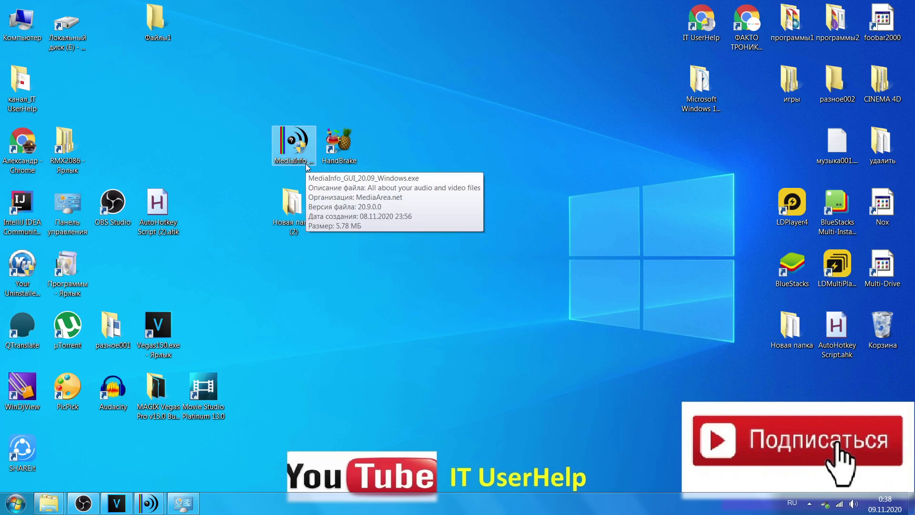
left_click(296, 163)
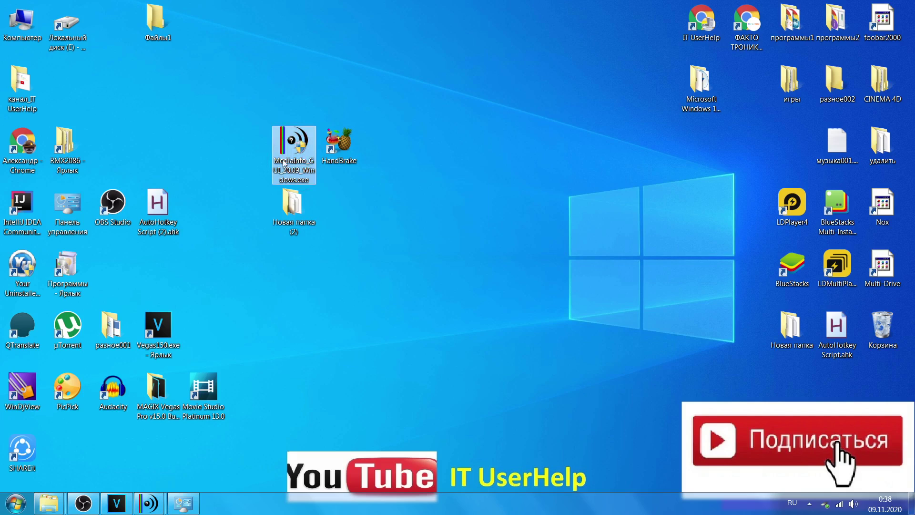
left_click_drag(275, 161, 308, 162)
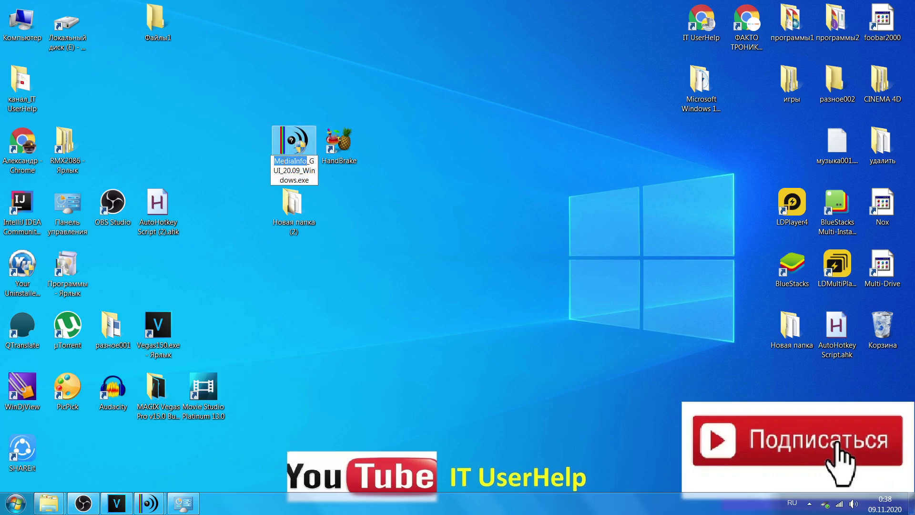
left_click(410, 102)
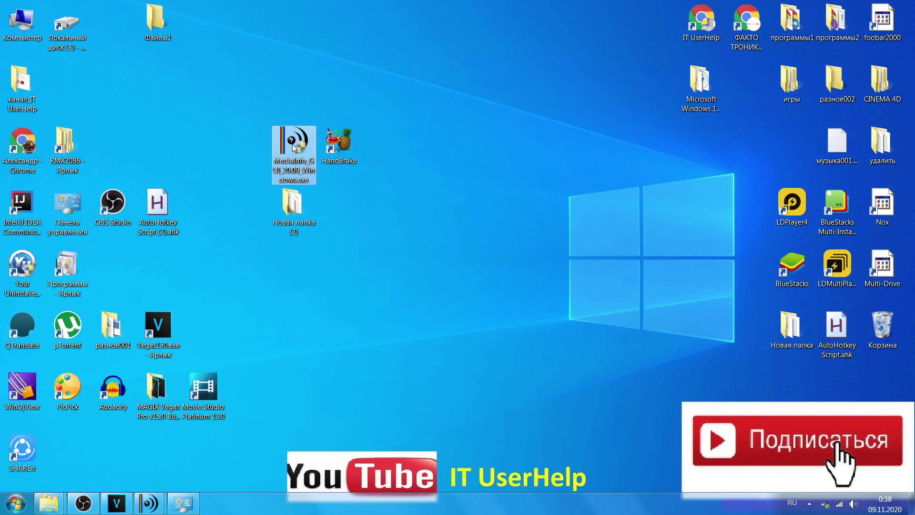
mouse_move(289, 147)
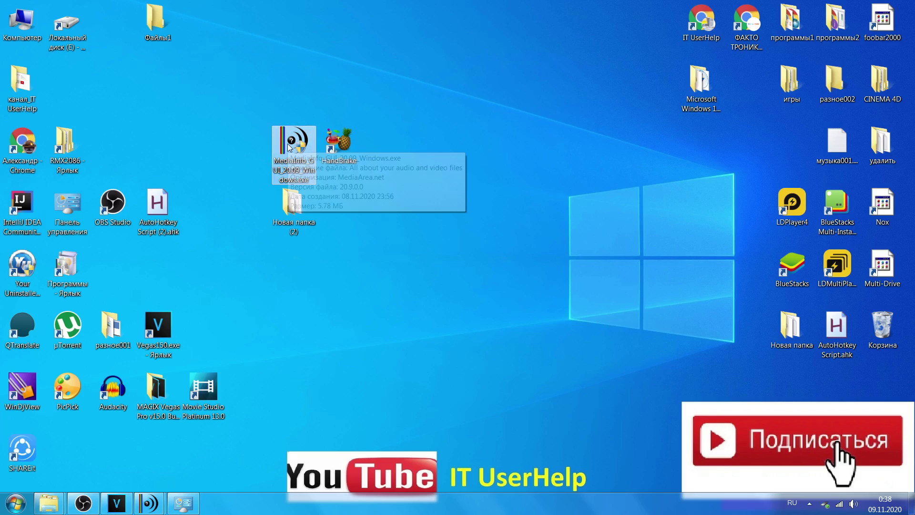
left_click(293, 205)
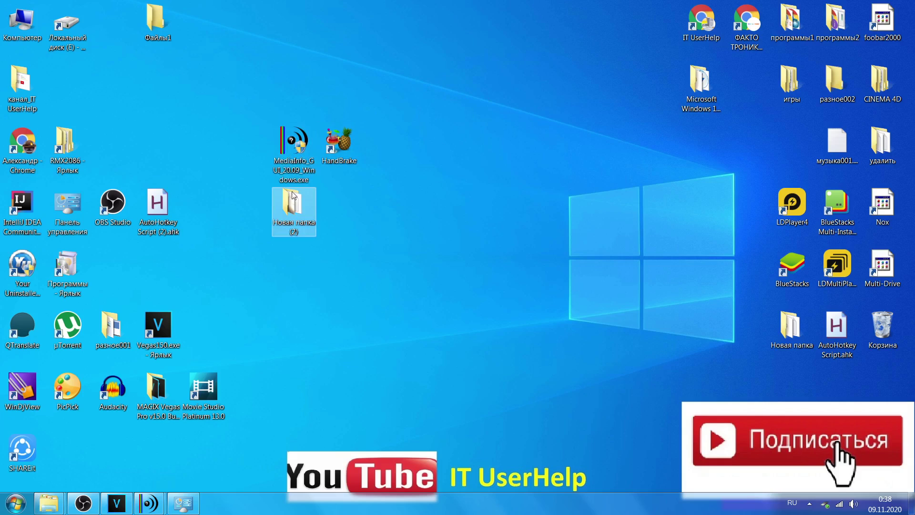
Open Новая папка (2) and analyse its first video in MediaInfo via the right-click menu.
double_click(293, 205)
right_click(237, 162)
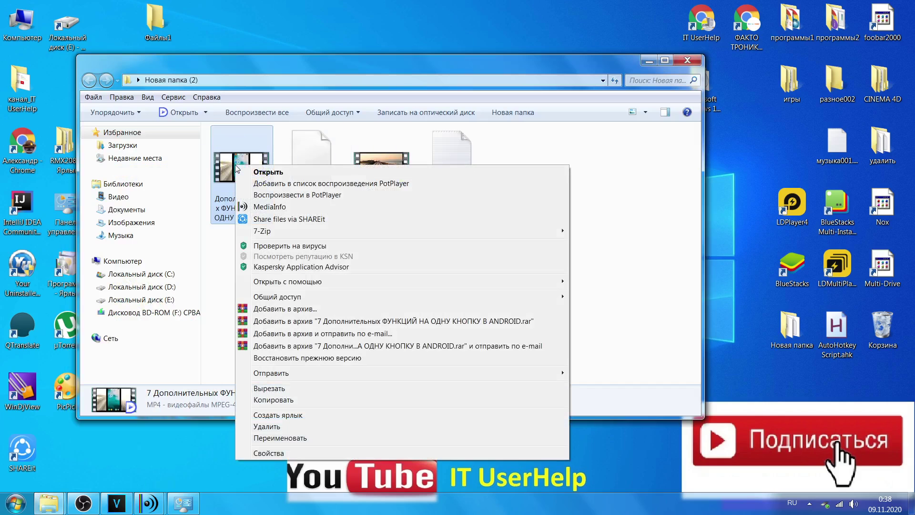
right_click(227, 186)
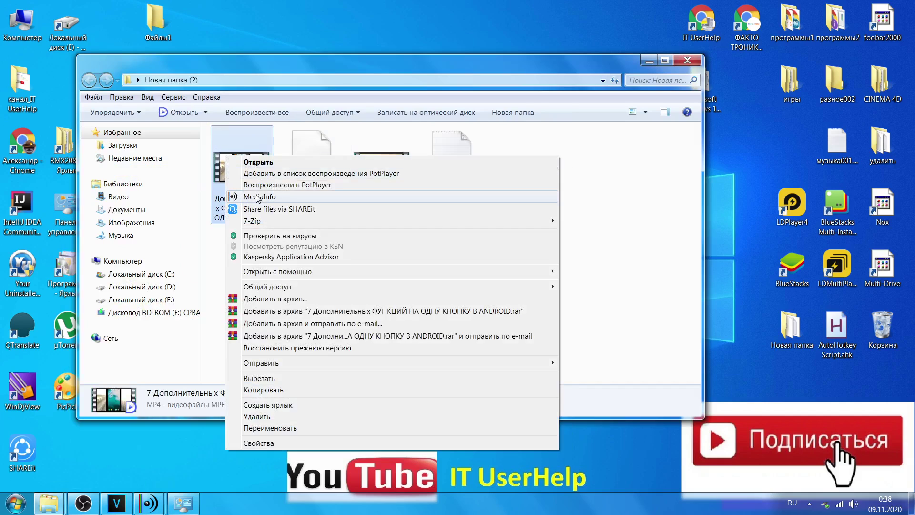
left_click(307, 197)
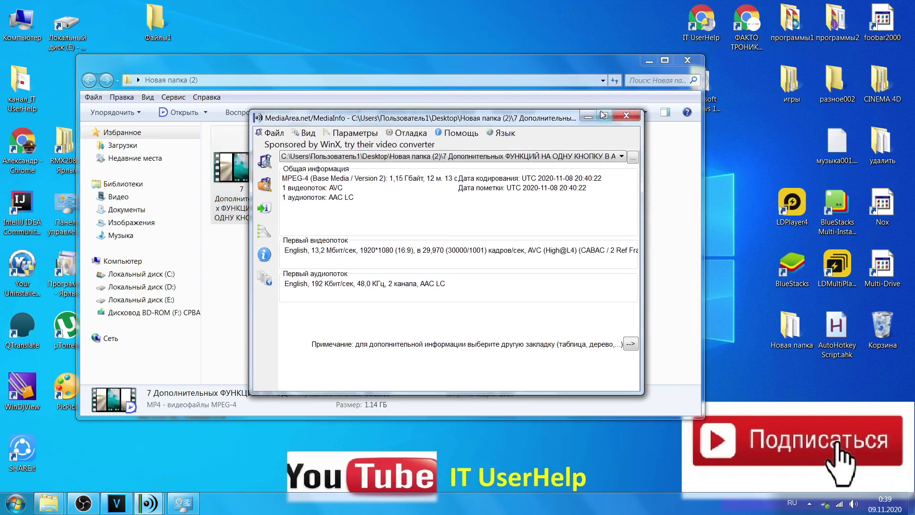
Maximize MediaInfo and switch to the Вид > Дерево parameter tree, scrolling through it.
left_click(602, 115)
left_click(54, 19)
left_click(62, 59)
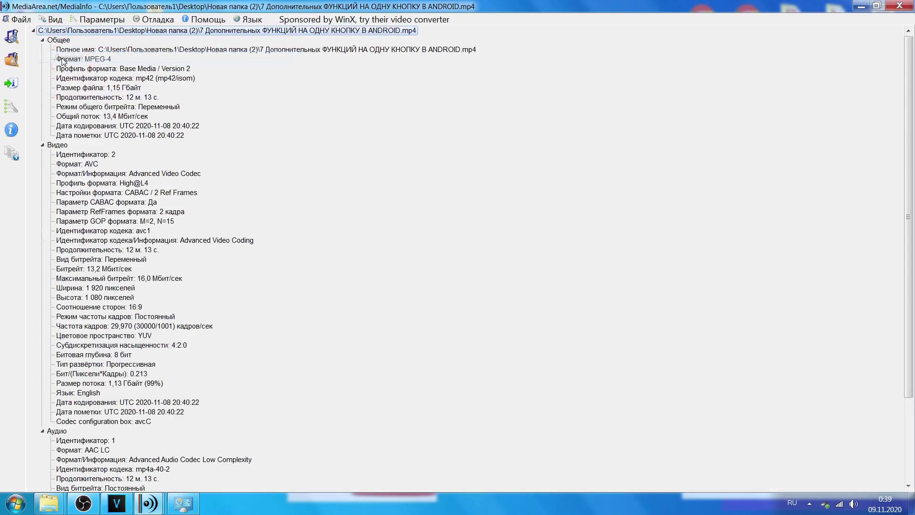
scroll(161, 156, "down", 4)
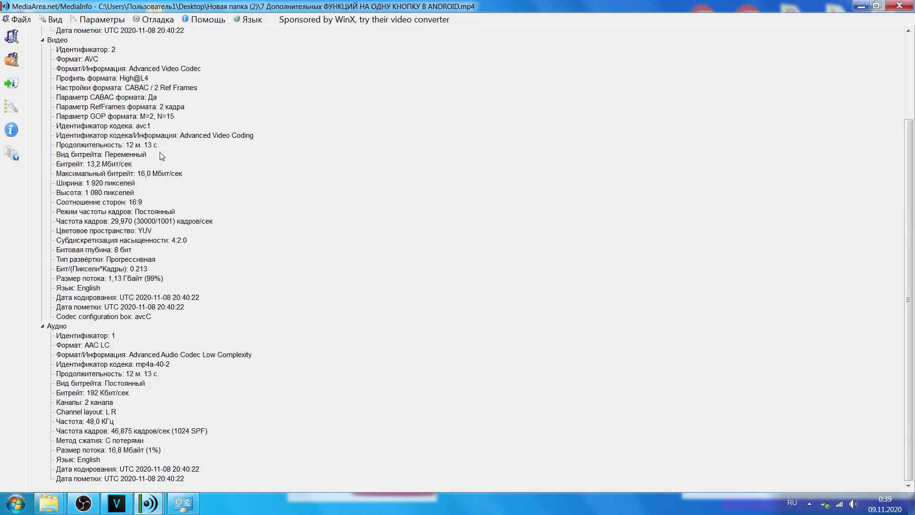
scroll(160, 153, "up", 4)
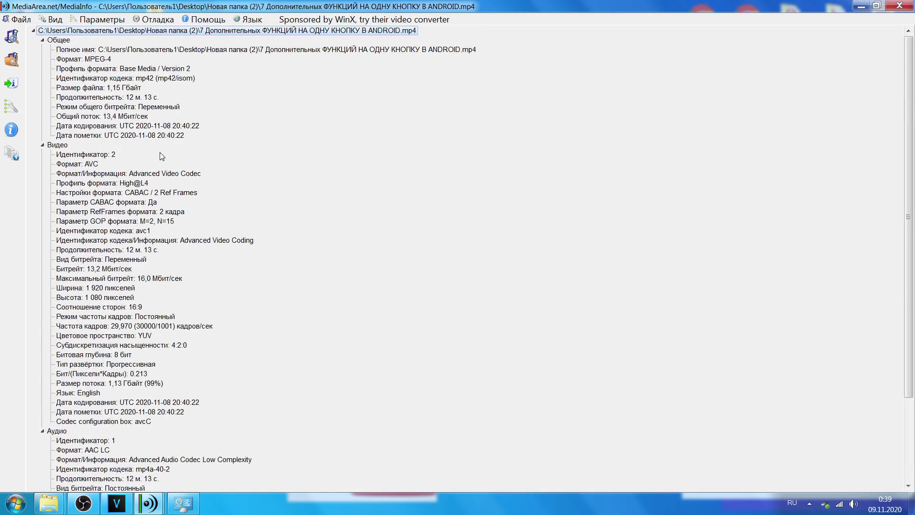
scroll(176, 83, "down", 4)
scroll(175, 83, "up", 4)
Highlight the bitrate mode and frame rate mode rows in the tree.
left_click(146, 261)
scroll(193, 274, "down", 3)
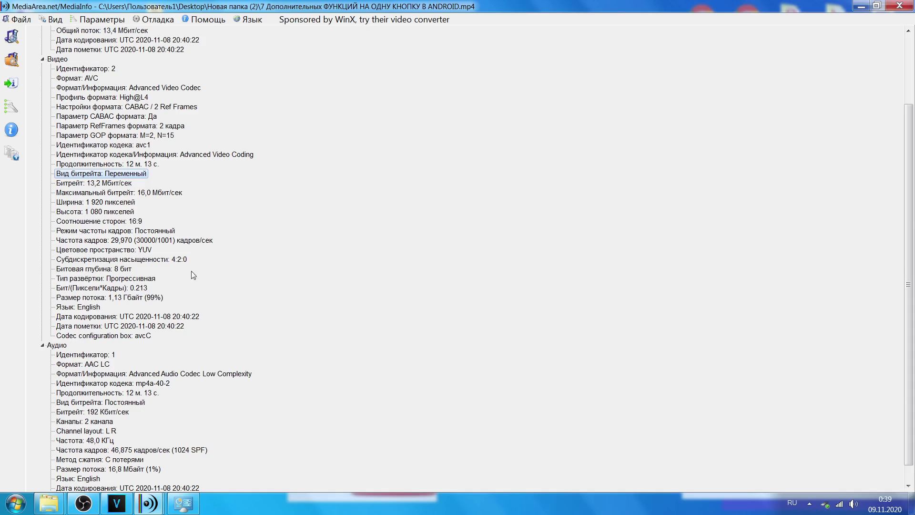
scroll(108, 395, "down", 1)
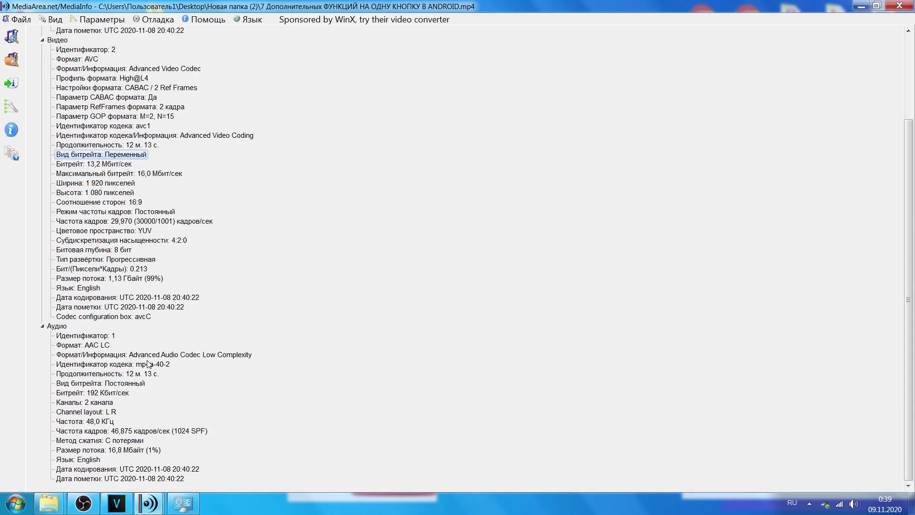
scroll(136, 347, "up", 4)
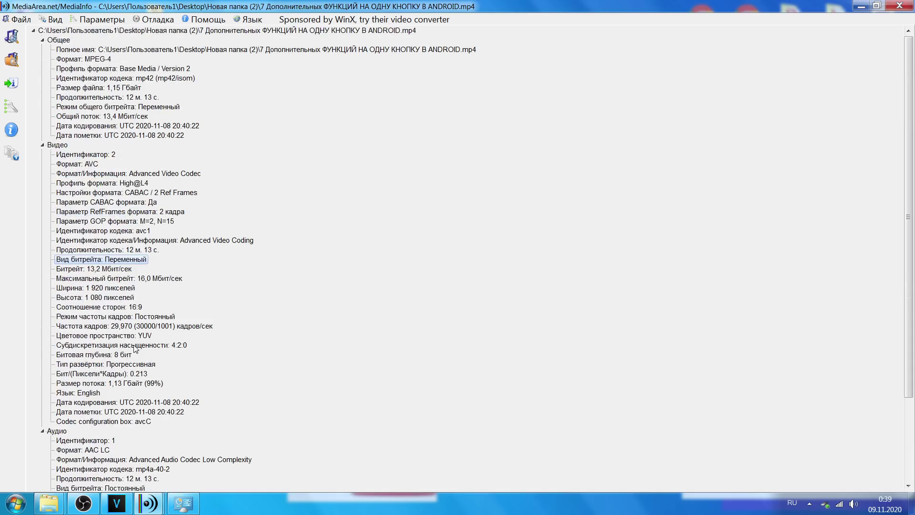
left_click(129, 317)
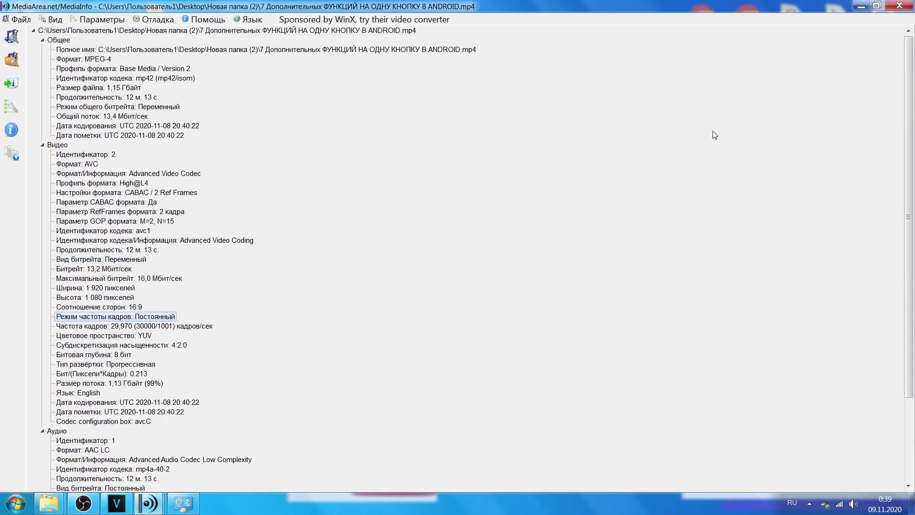
Restore MediaInfo to a window, move it left, and enlarge it to show more rows.
left_click(876, 6)
mouse_move(527, 118)
left_mouse_down()
mouse_move(515, 120)
mouse_move(461, 32)
left_mouse_up()
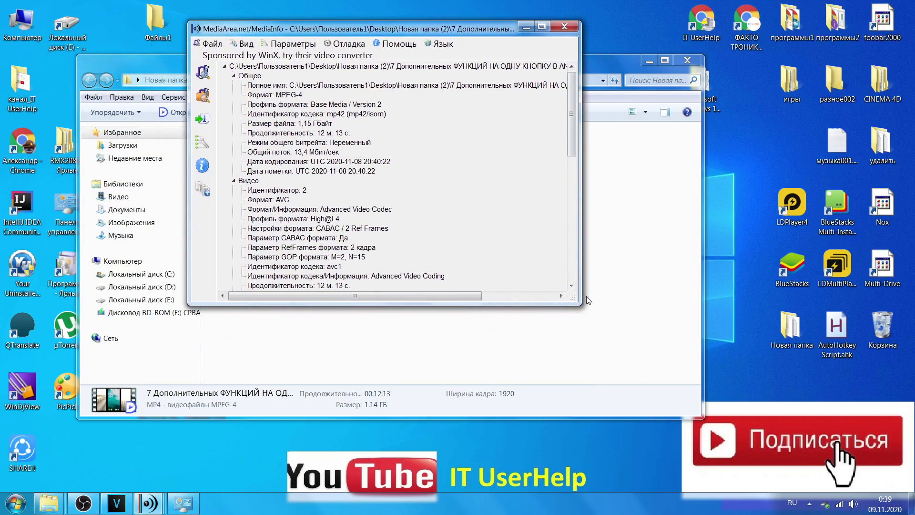
left_click_drag(576, 301, 742, 408)
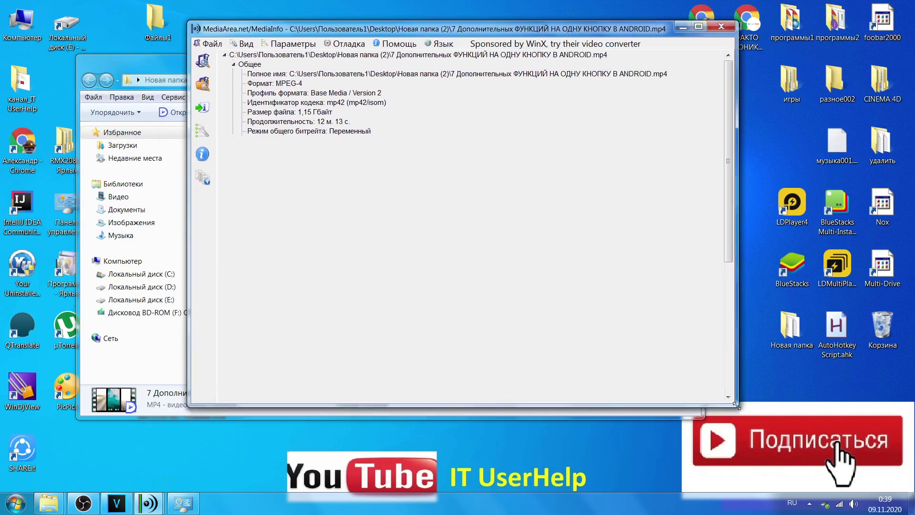
Close MediaInfo, reposition the Новая папка (2) window, then close that folder too.
left_click(729, 27)
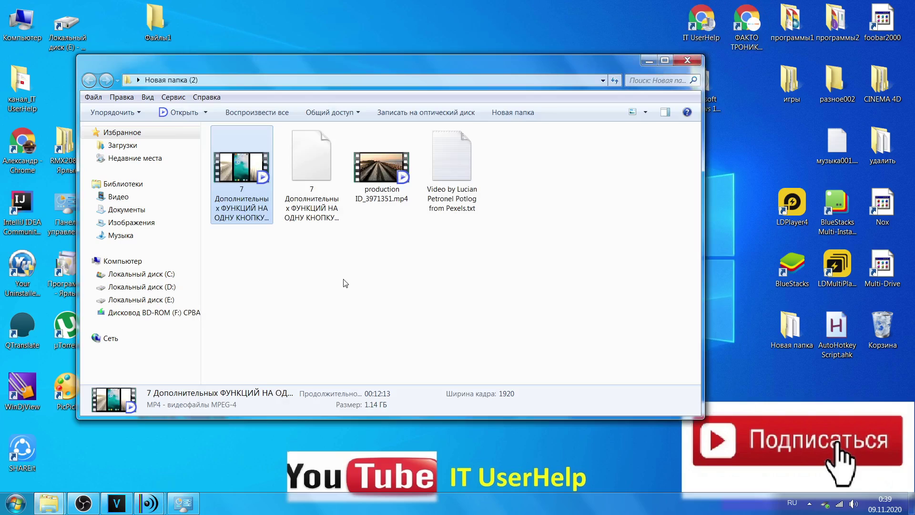
mouse_move(451, 65)
left_mouse_down()
mouse_move(404, 72)
mouse_move(434, 138)
left_mouse_up()
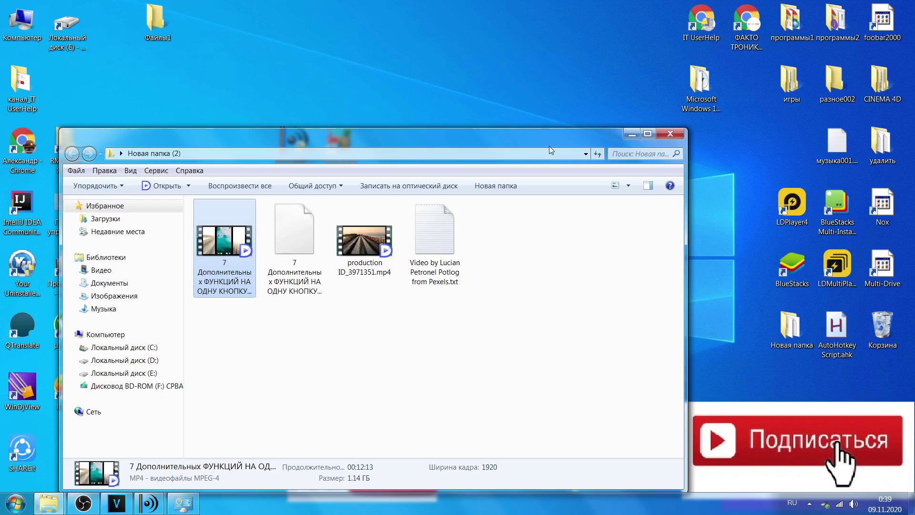
mouse_move(543, 141)
left_mouse_down()
mouse_move(586, 169)
mouse_move(516, 116)
left_mouse_up()
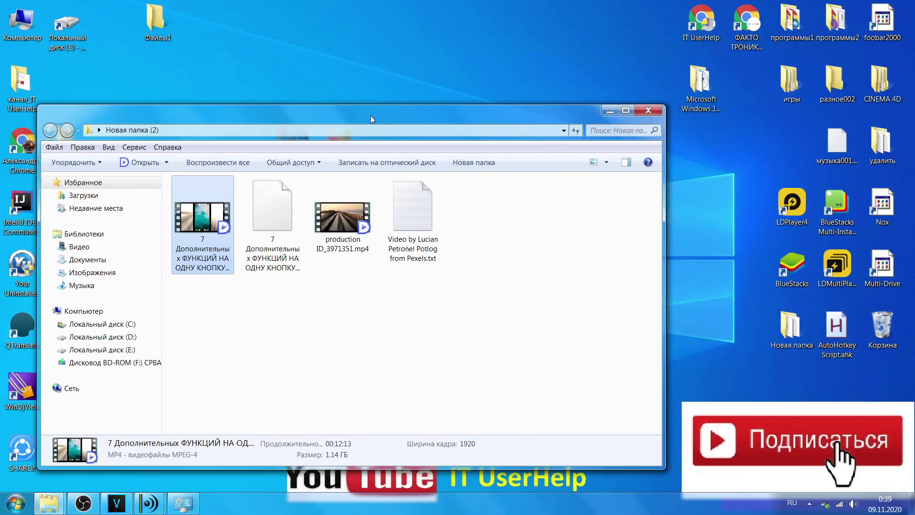
left_click_drag(370, 115, 408, 108)
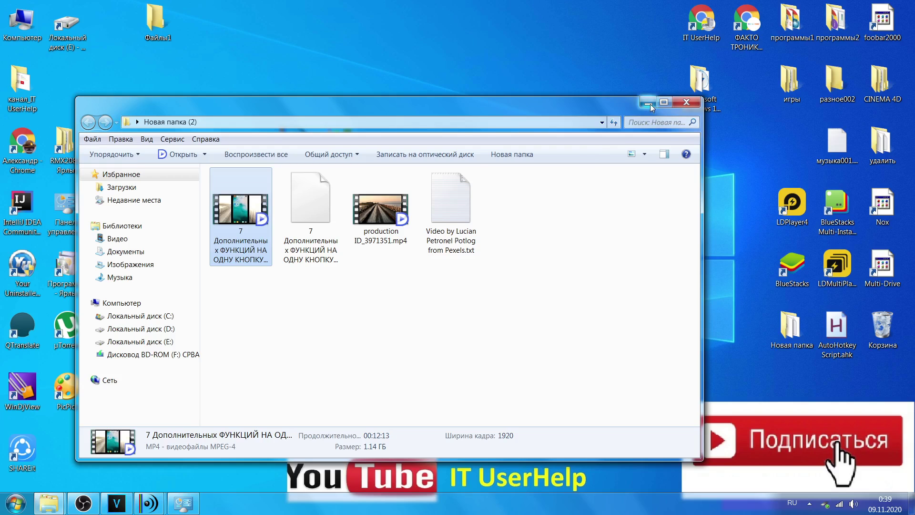
left_click_drag(610, 101, 599, 50)
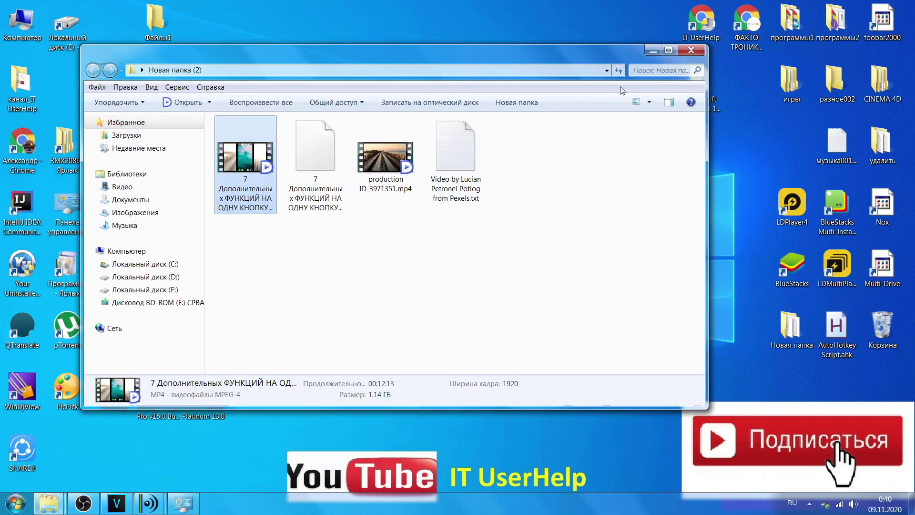
mouse_move(610, 51)
left_mouse_down()
mouse_move(596, 315)
mouse_move(610, 207)
mouse_move(559, 220)
left_mouse_up()
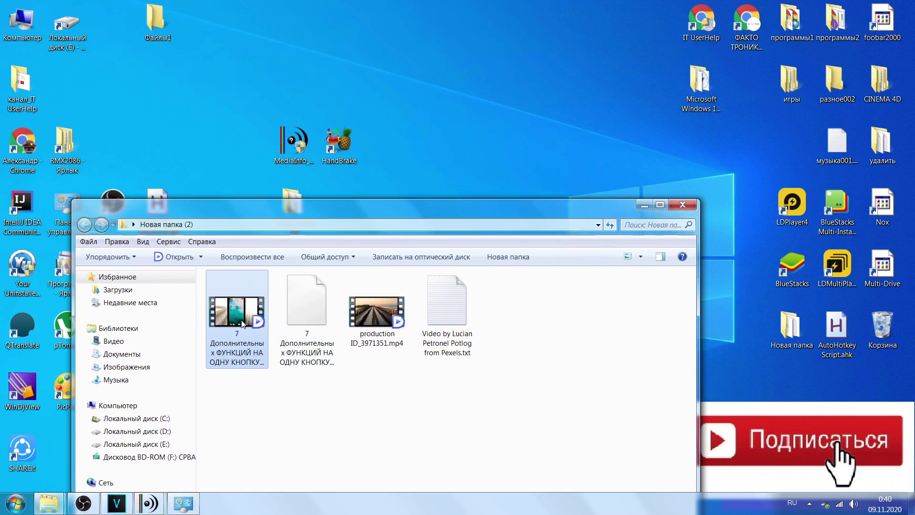
left_click(683, 204)
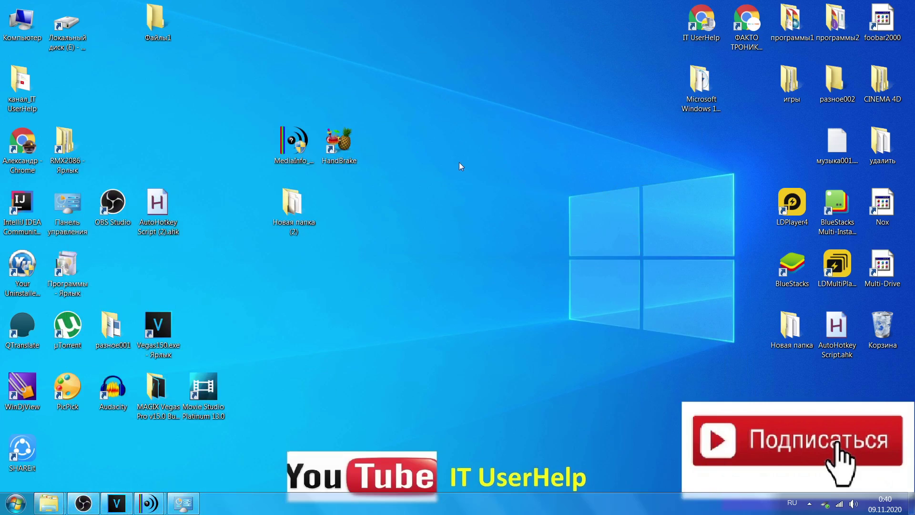
Launch HandBrake from its desktop shortcut to reach the source selection panel.
left_click(336, 165)
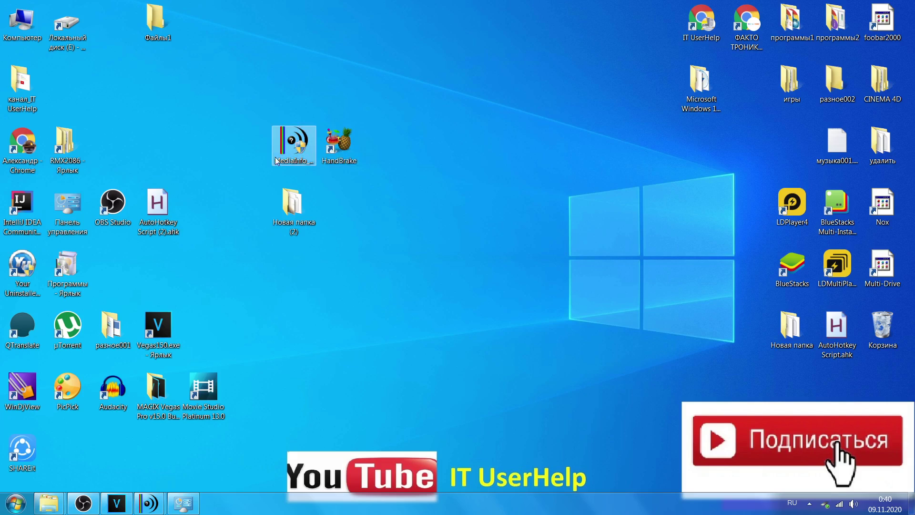
double_click(332, 152)
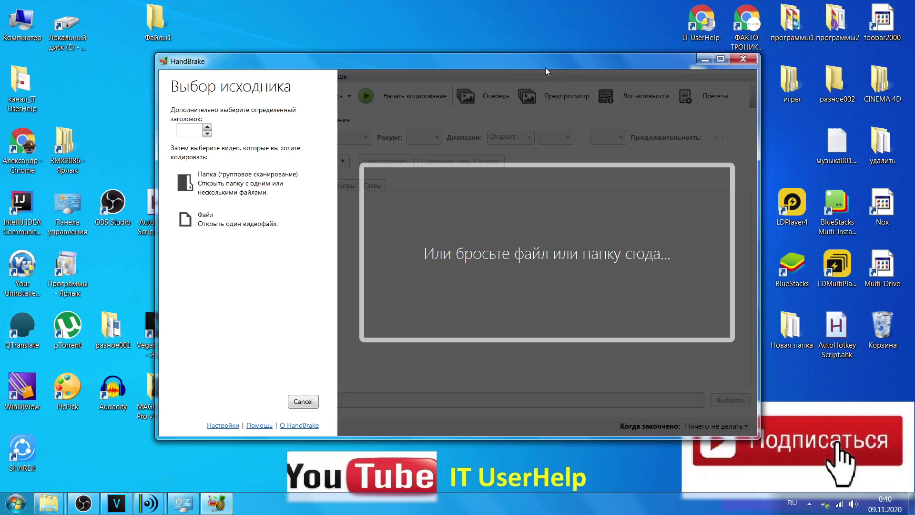
left_click(745, 59)
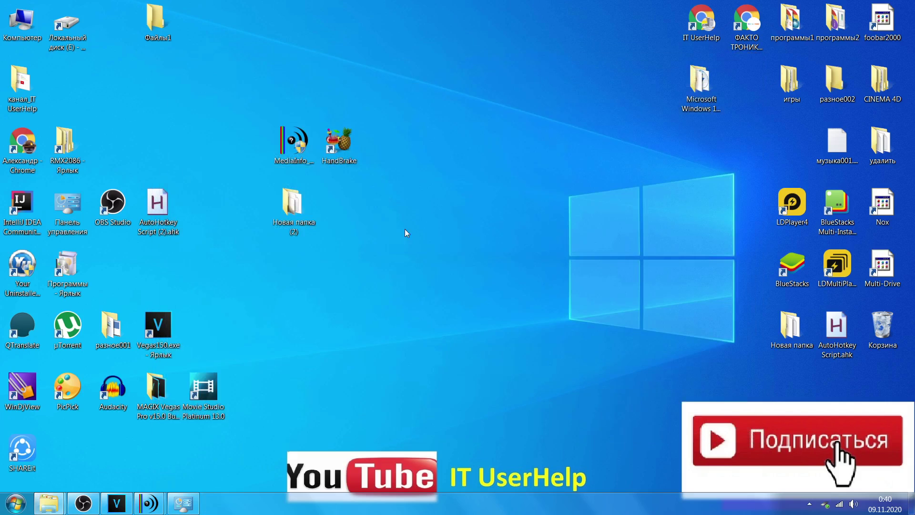
double_click(292, 205)
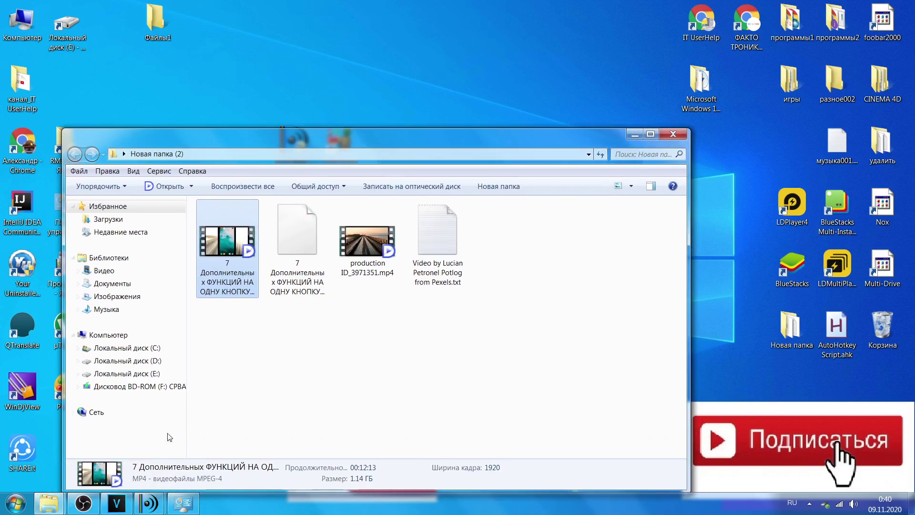
left_click(116, 502)
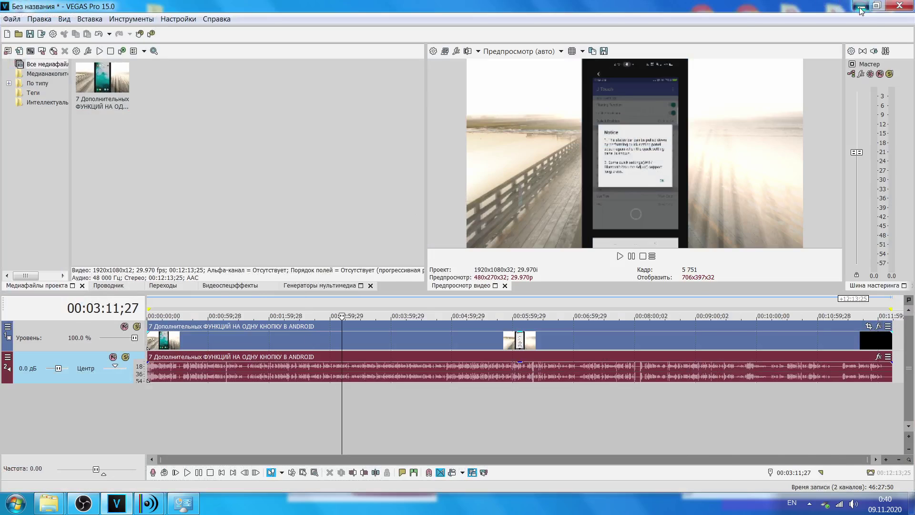
left_click(861, 6)
left_click(339, 152)
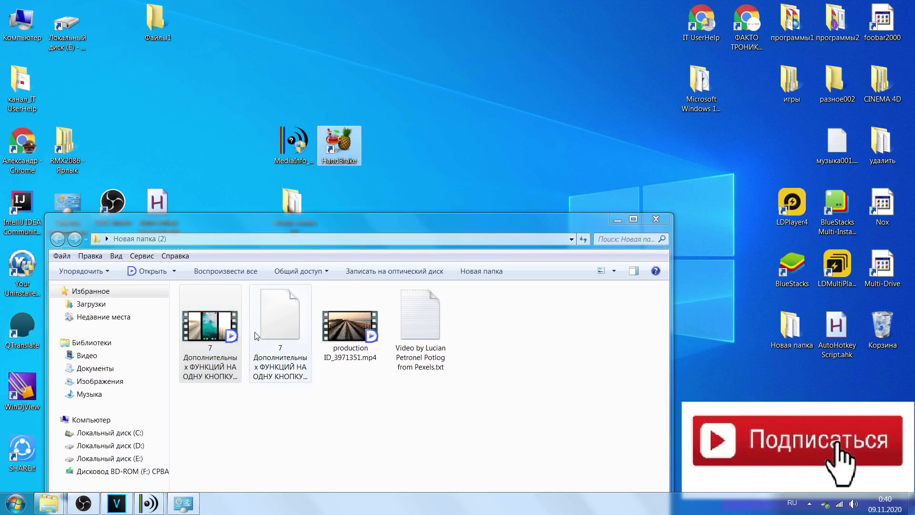
left_click(117, 503)
left_click(309, 174)
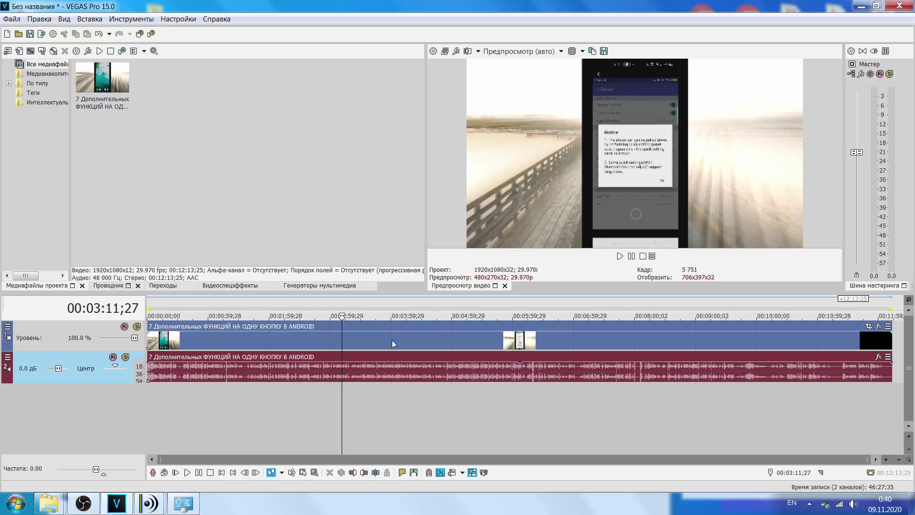
left_click(399, 308)
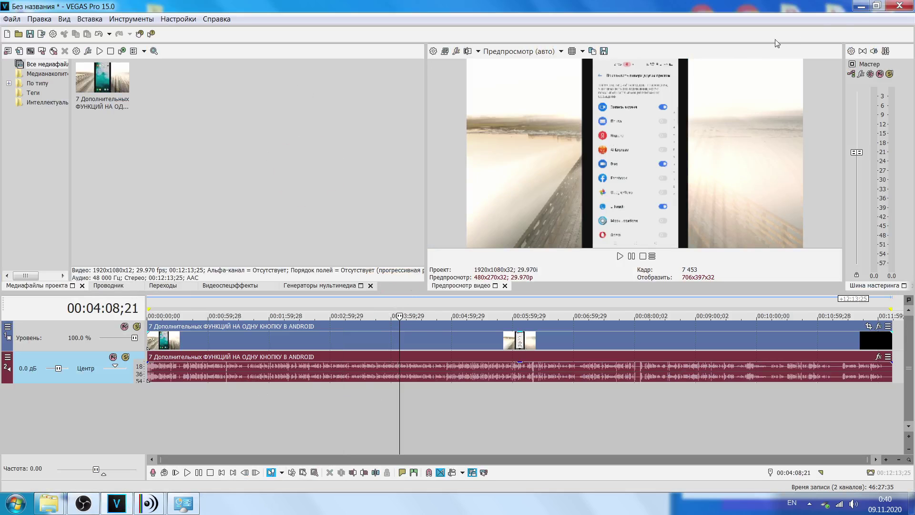
left_click(861, 6)
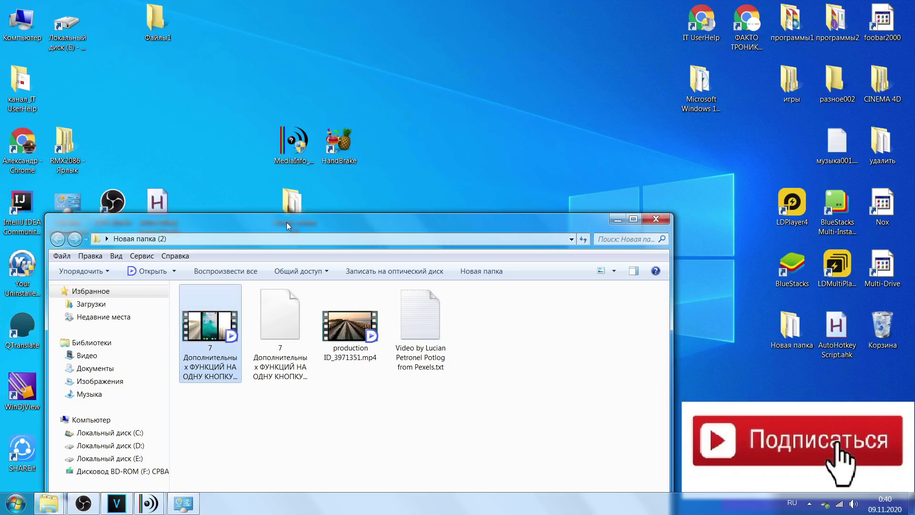
left_click_drag(287, 222, 342, 178)
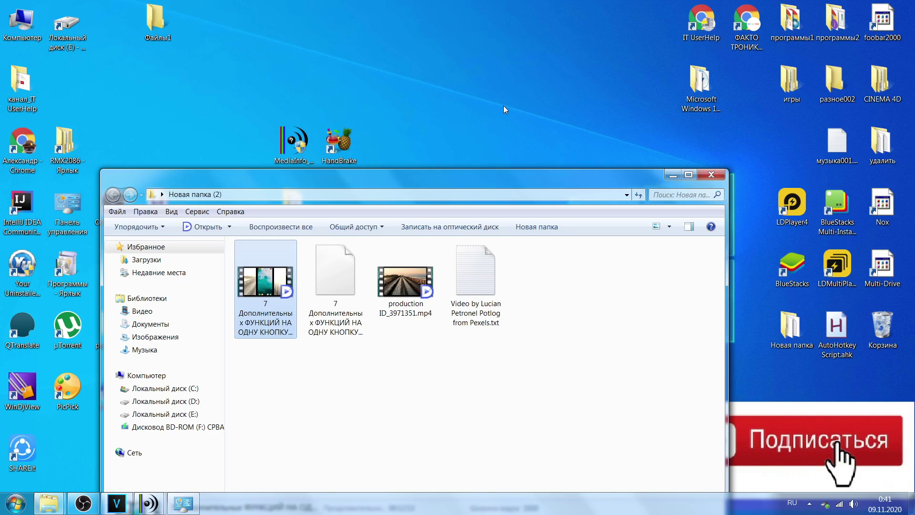
left_click_drag(347, 177, 344, 221)
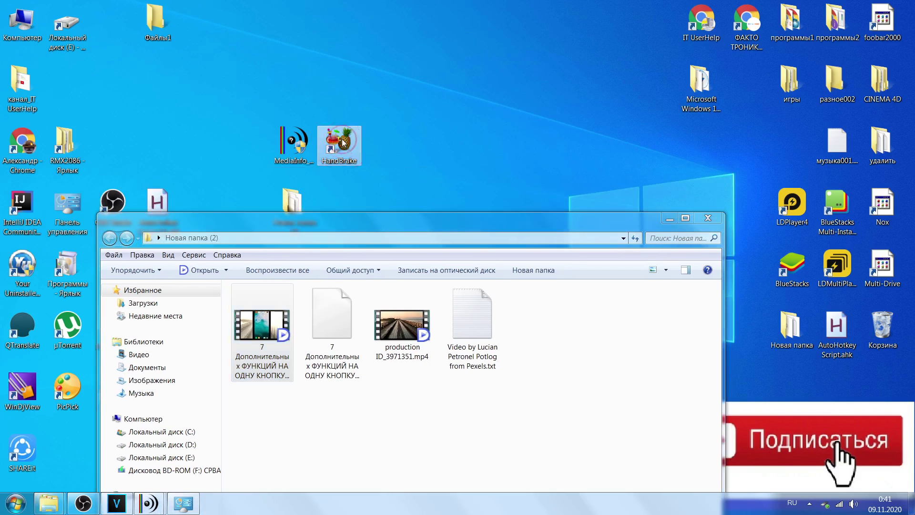
mouse_move(496, 224)
left_mouse_down()
mouse_move(504, 55)
mouse_move(437, 92)
left_mouse_up()
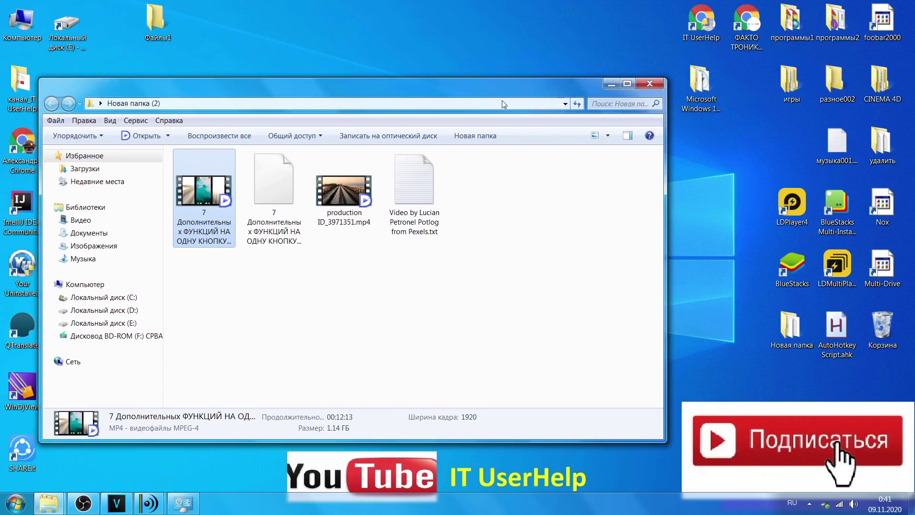
left_click(611, 85)
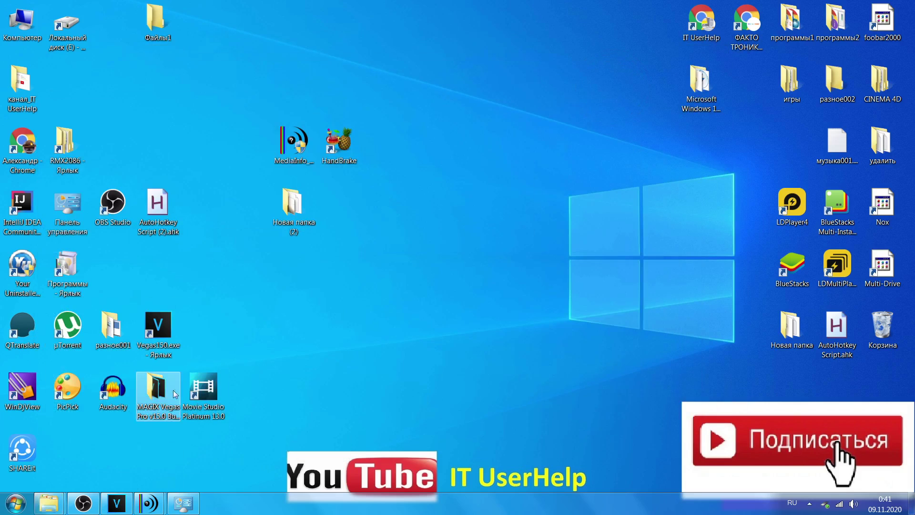
Restore VEGAS Pro and park playback at 00:00:52;01 on the Android clip's timeline.
left_click(117, 503)
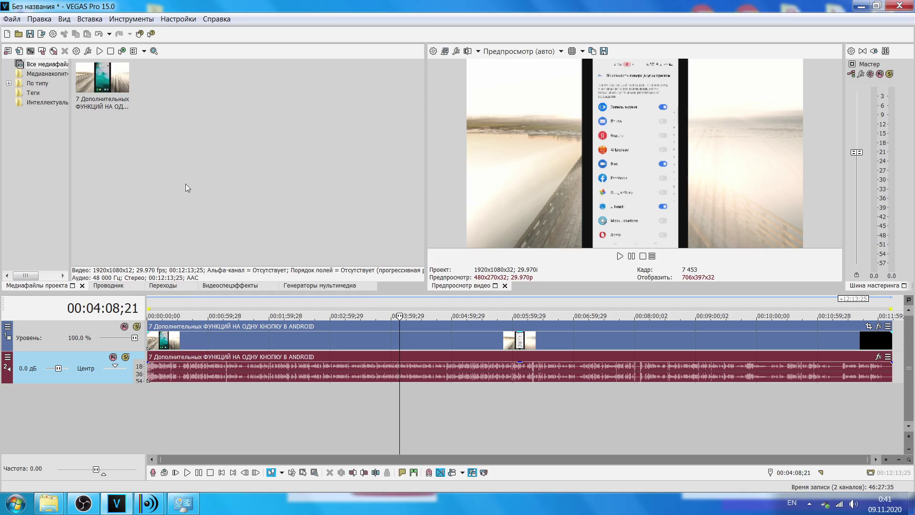
left_click(200, 302)
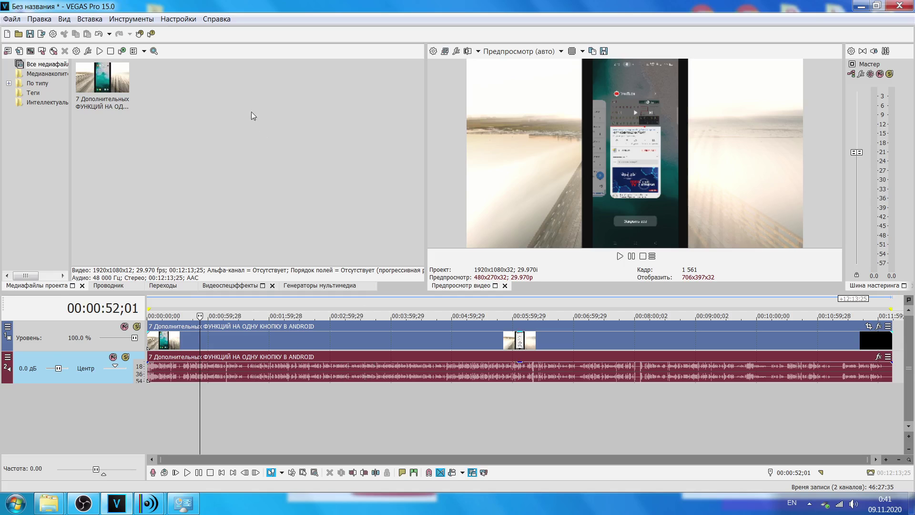
Open Настройки > Параметры, close it unchanged, and reopen the Настройки menu.
left_click(178, 18)
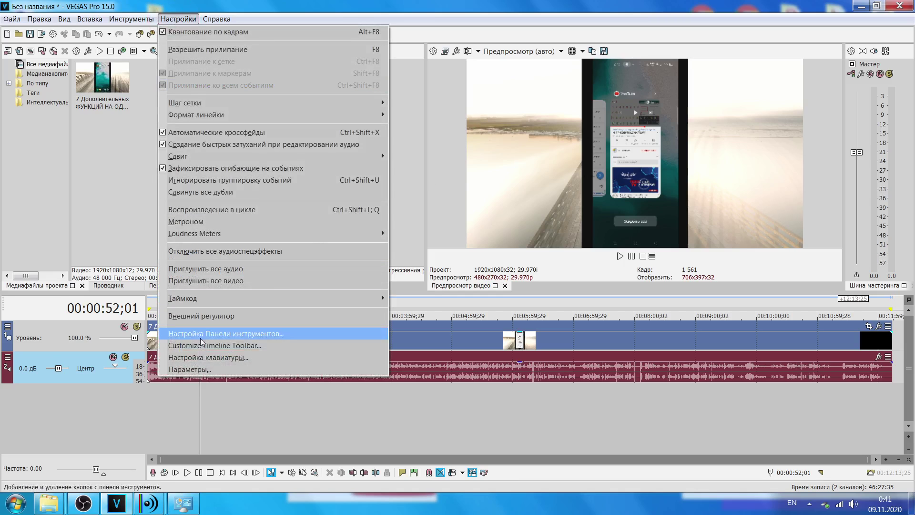
left_click(207, 371)
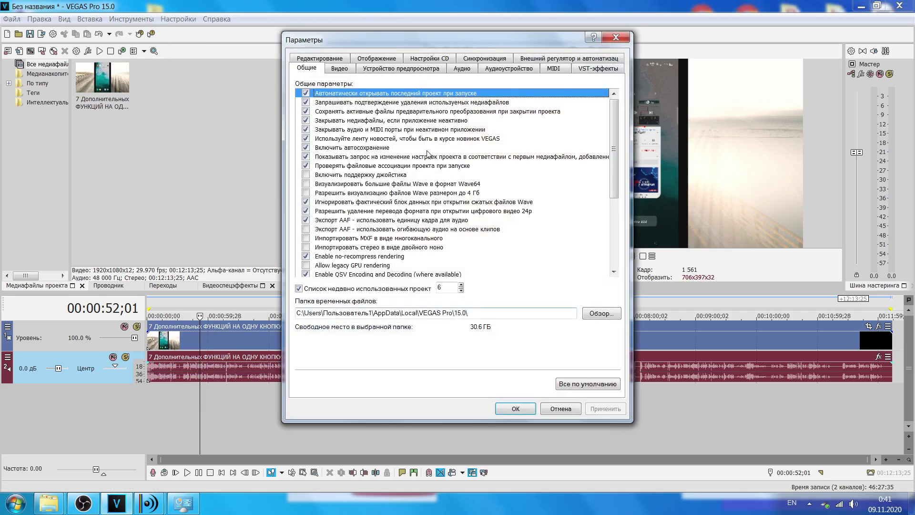
left_click(615, 37)
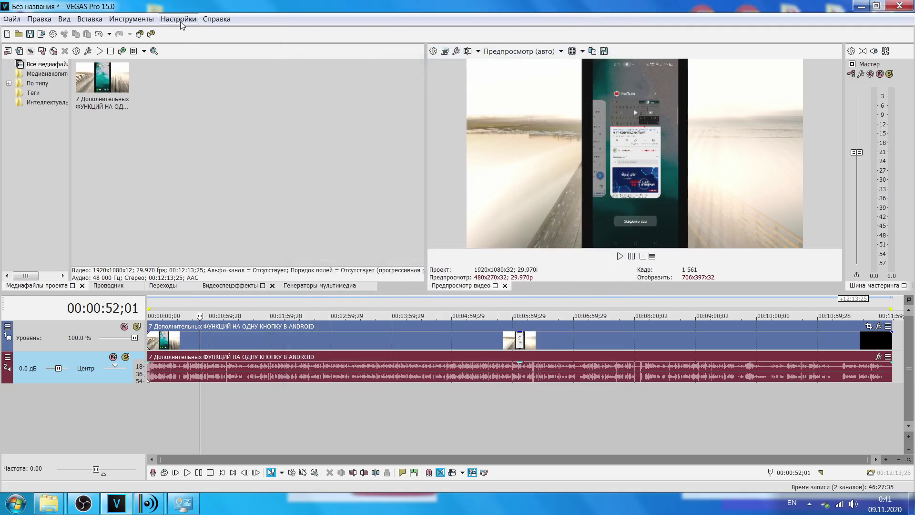
left_click(180, 20)
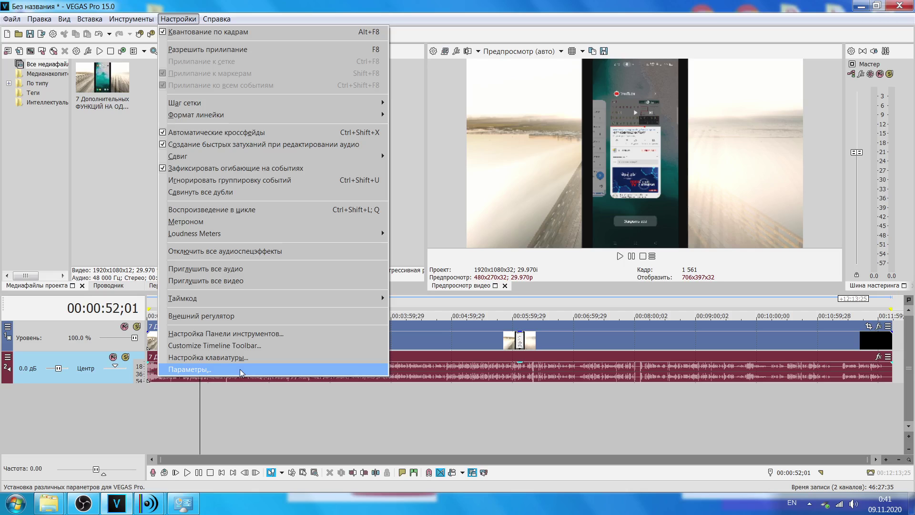
Reopen Параметры and switch to the Внутренний tab of internal settings.
left_click(240, 369)
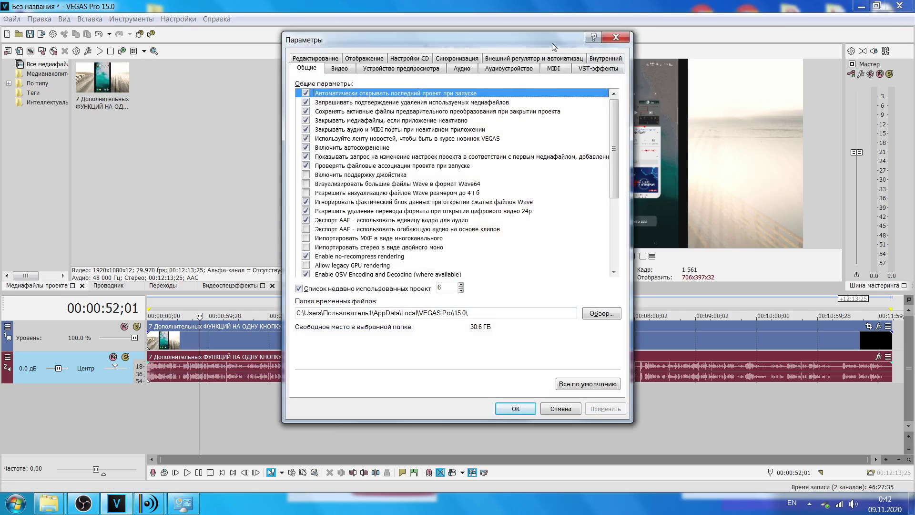
left_click(610, 59)
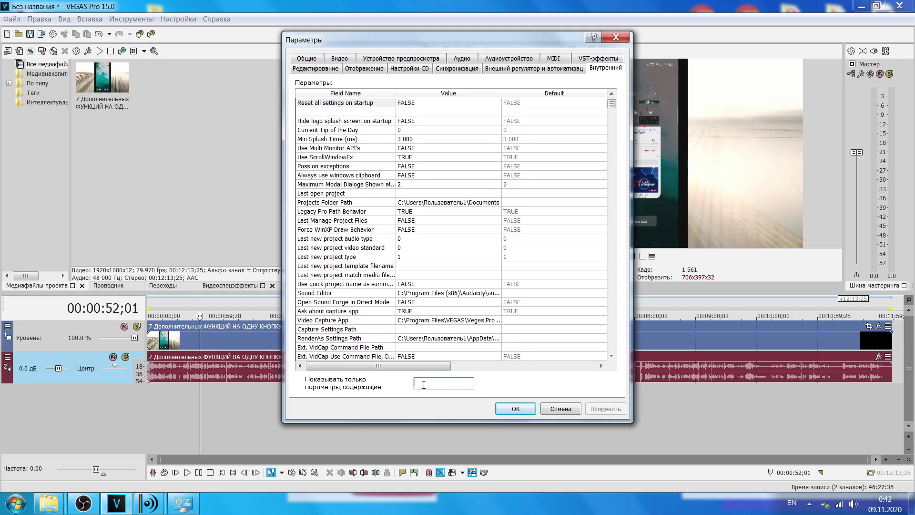
Filter internal settings by 'SO4' and toggle Enable So4 Compound Reader for AVC/M2TS.
left_click(424, 384)
type("SO4")
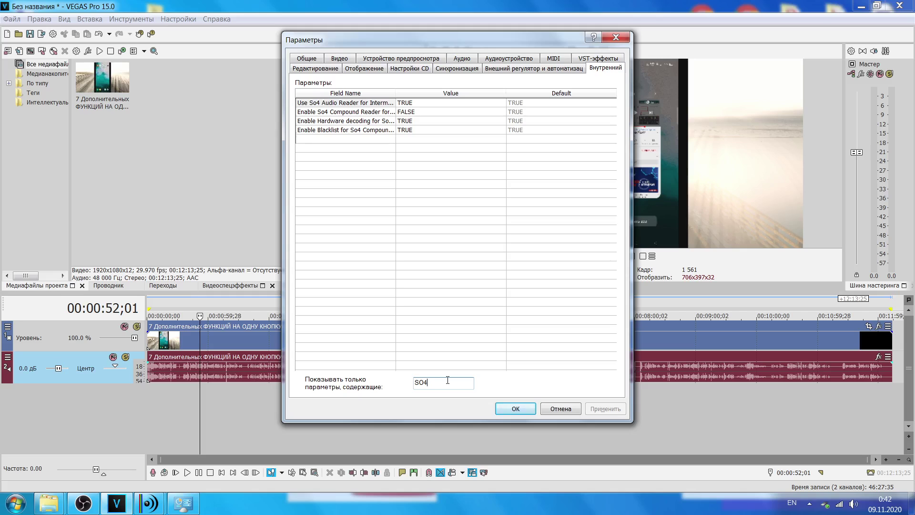
double_click(343, 115)
left_click(322, 114)
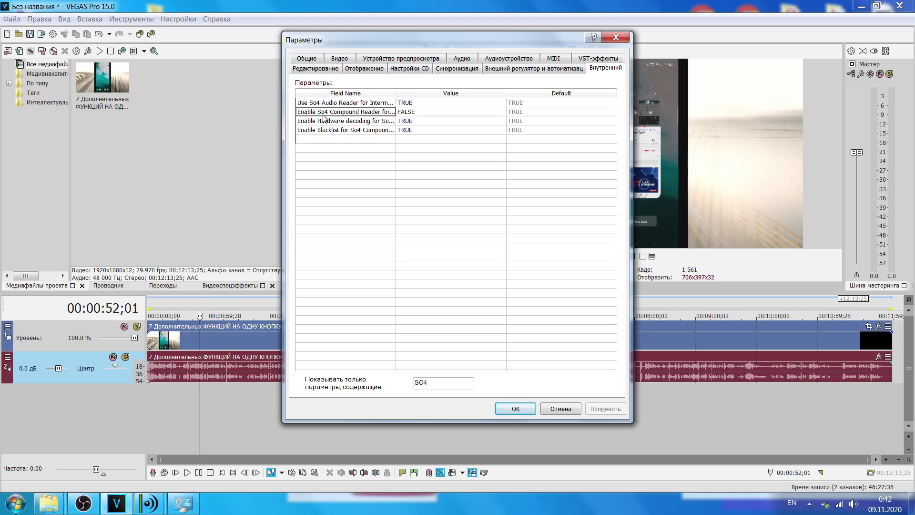
left_click(373, 148)
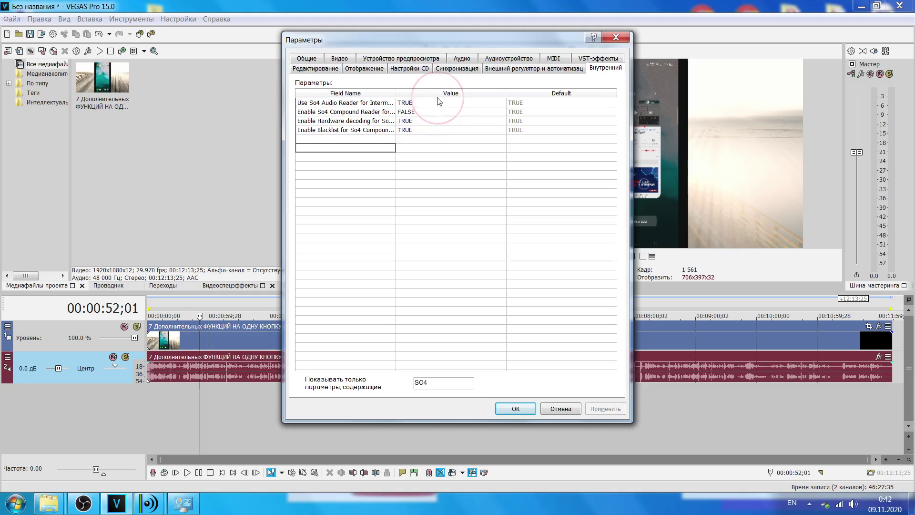
Retype the Compound Reader value as FALSE and apply the preferences with OK.
left_click(421, 112)
left_click(421, 111)
key("BackSpace")
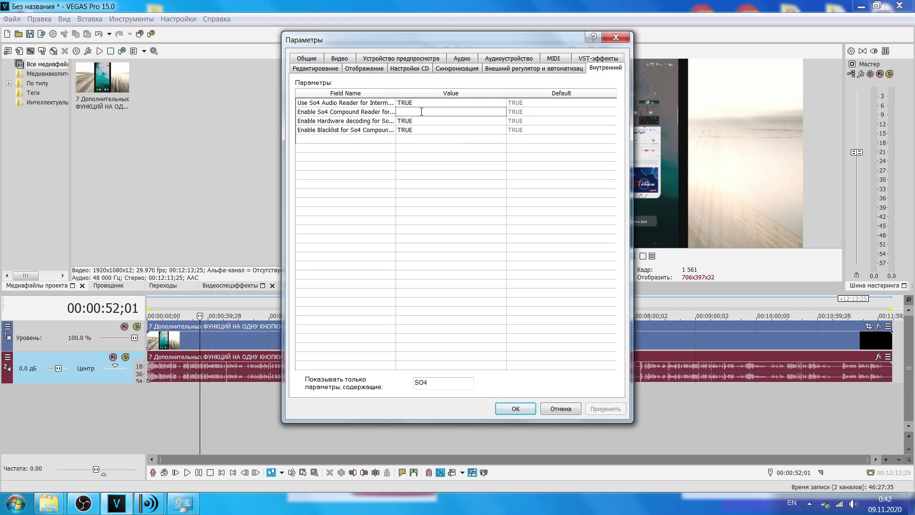
type("TRUE")
key("Return")
key("BackSpace")
key("BackSpace")
key("BackSpace")
type("FALSE")
left_click(425, 113)
left_click(427, 112)
left_click(517, 409)
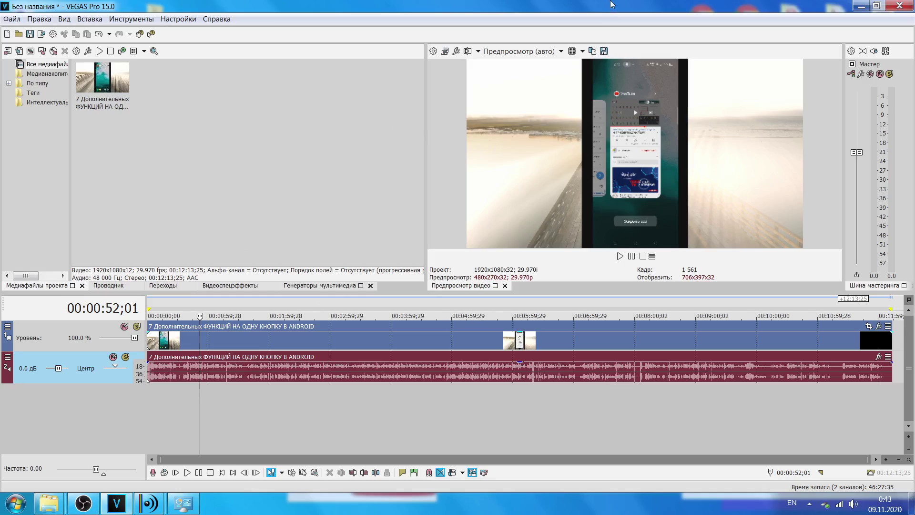
double_click(596, 5)
left_click_drag(528, 10, 526, 54)
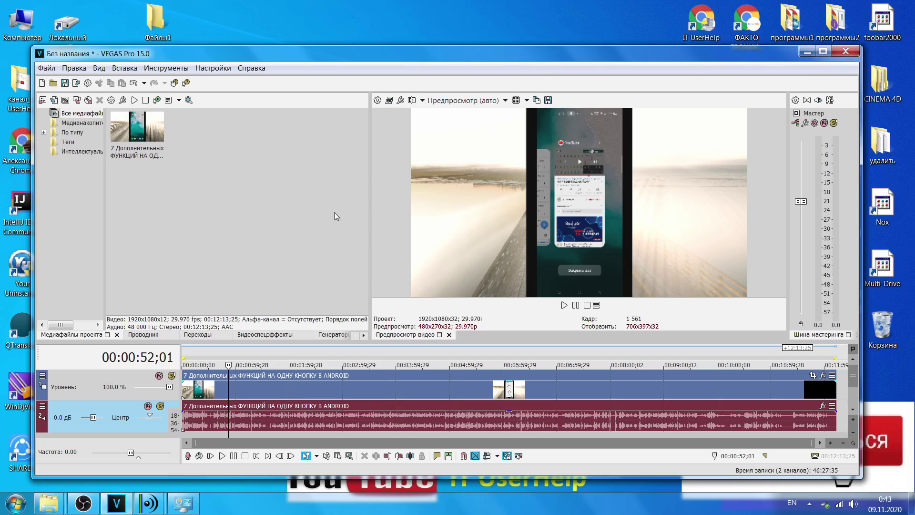
left_click(807, 51)
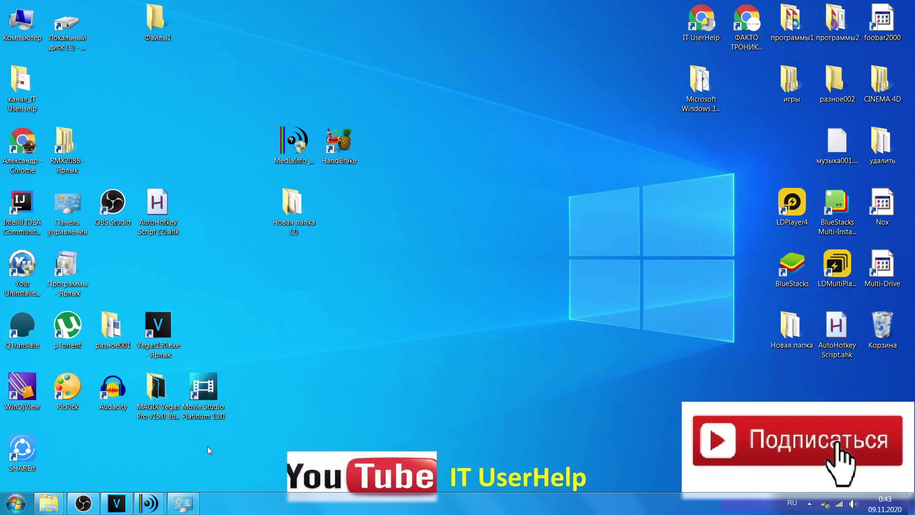
left_click(117, 503)
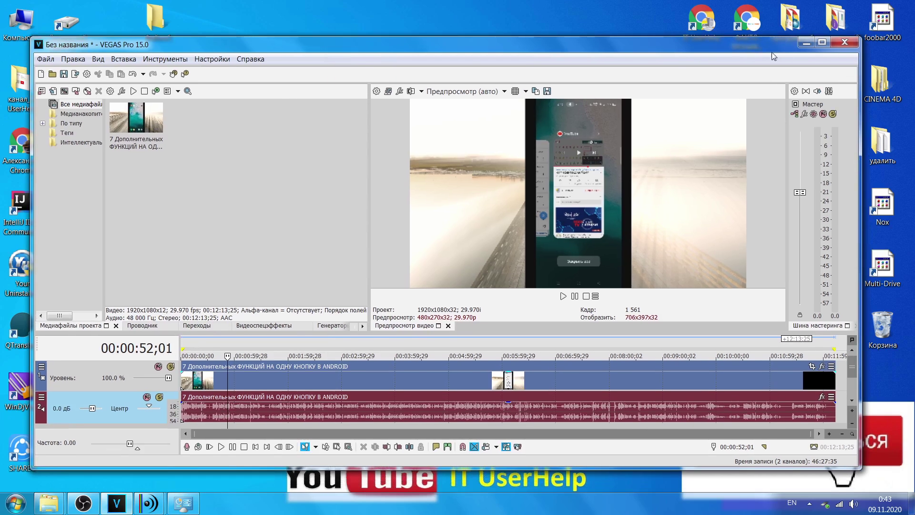
left_click(823, 51)
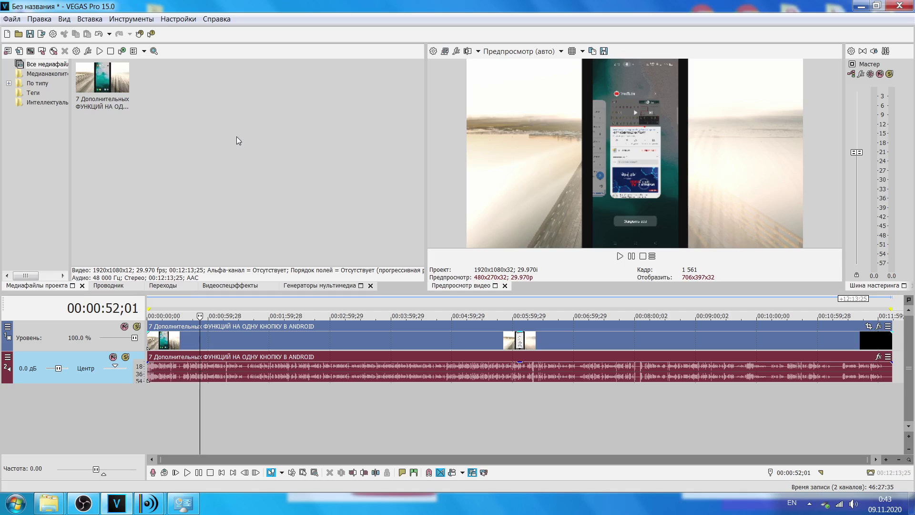
left_click(284, 310)
left_click(353, 309)
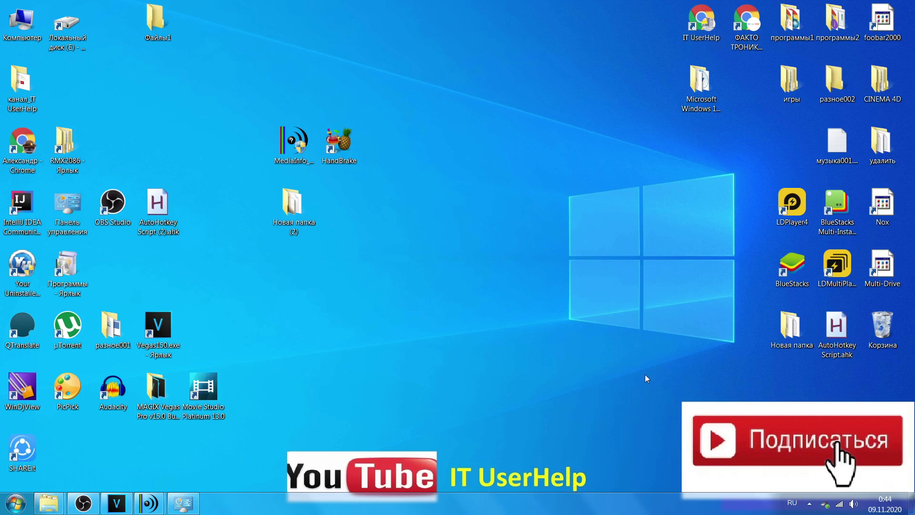
Show the hidden notification-area icons from the taskbar tray.
left_click(809, 503)
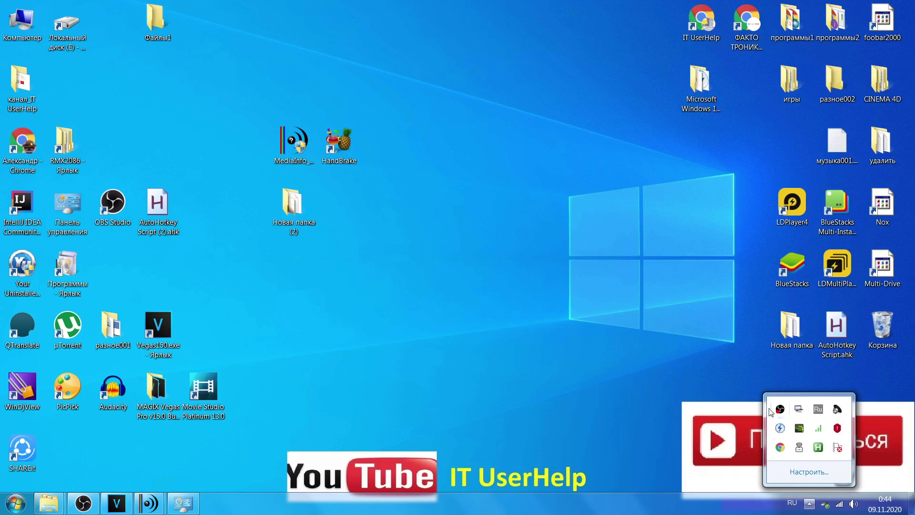